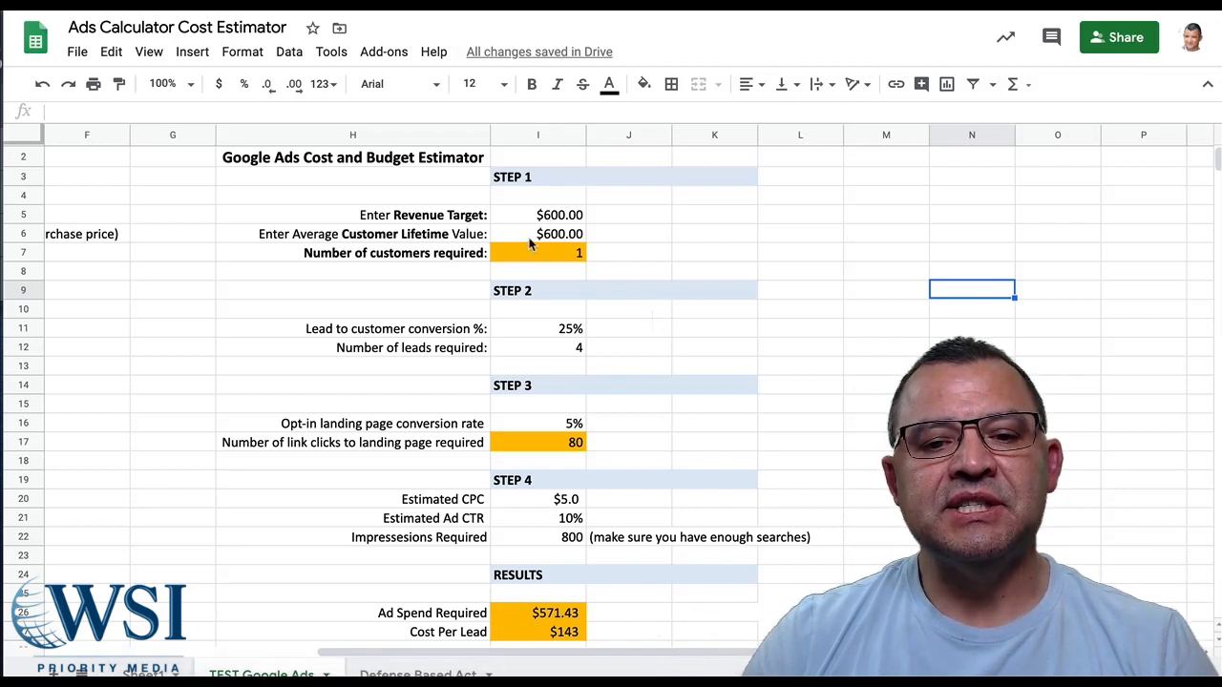
Step: Set the Average Customer Lifetime Value in Step 1 to 1100
{"action": "left_click", "coordinate": [544, 236]}
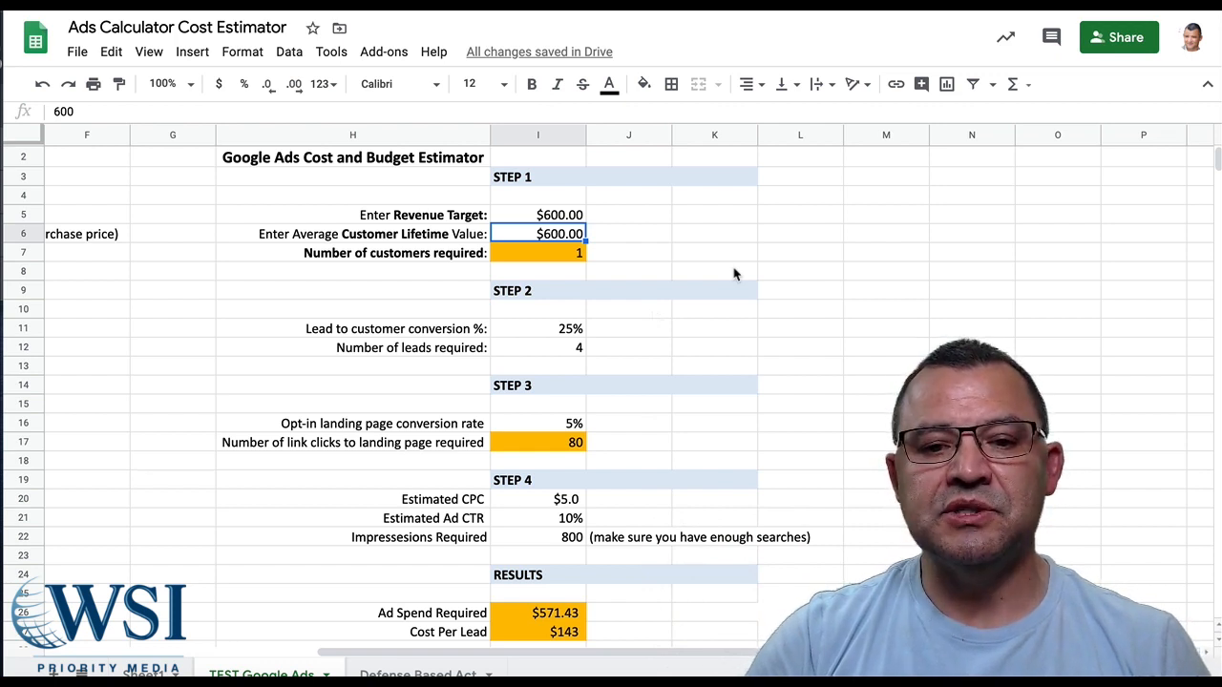
{"action": "type", "text": "11--"}
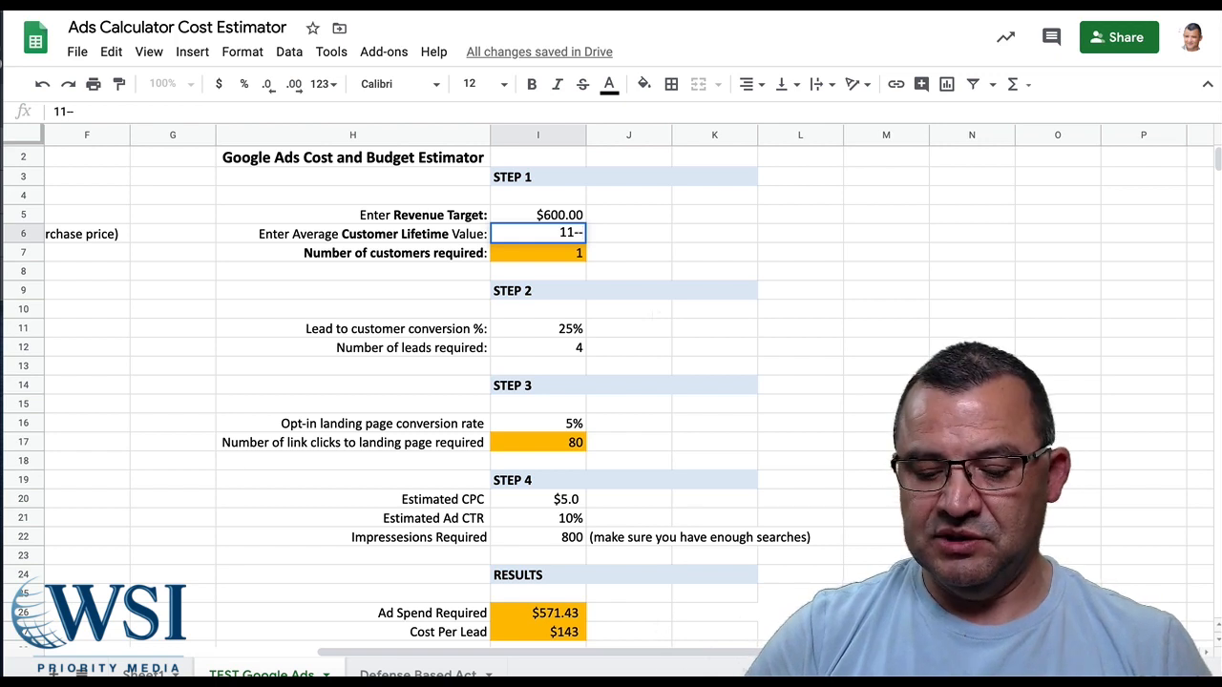
{"action": "key", "text": "BackSpace"}
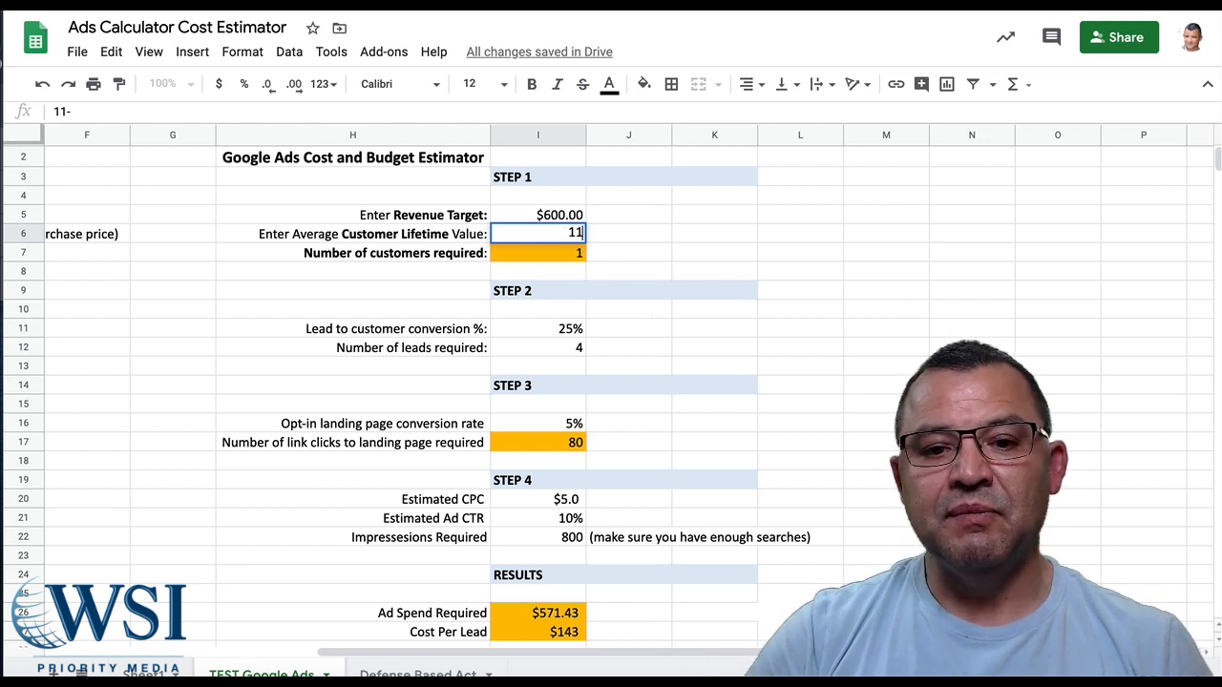
{"action": "type", "text": "00"}
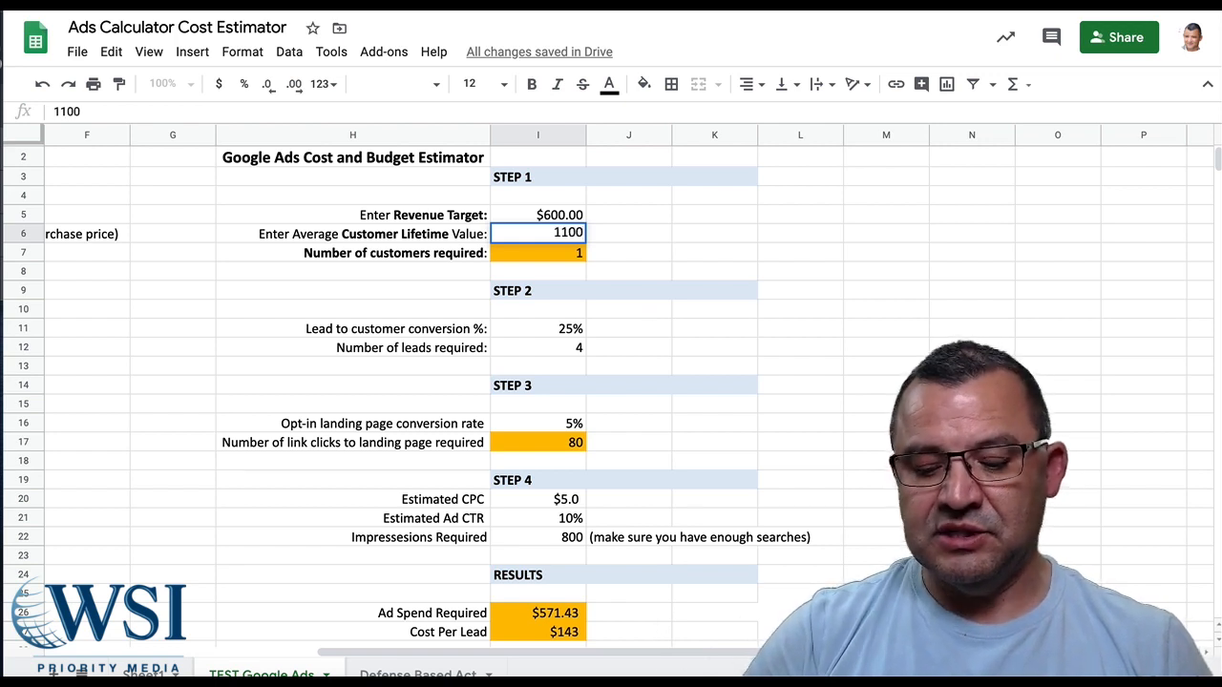
{"action": "key", "text": "Return"}
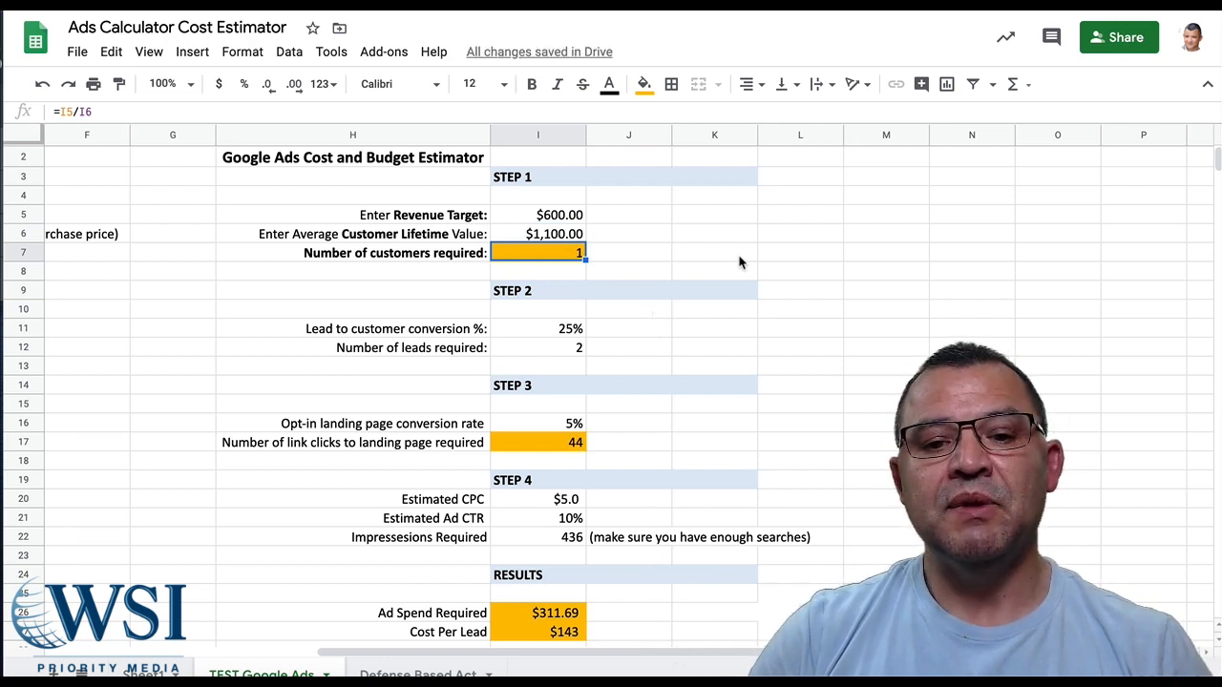
Step: Set the Revenue Target in Step 1 to 50 times the customer lifetime value with the formula =50*I6
{"action": "key", "text": "Up"}
{"action": "key", "text": "Up"}
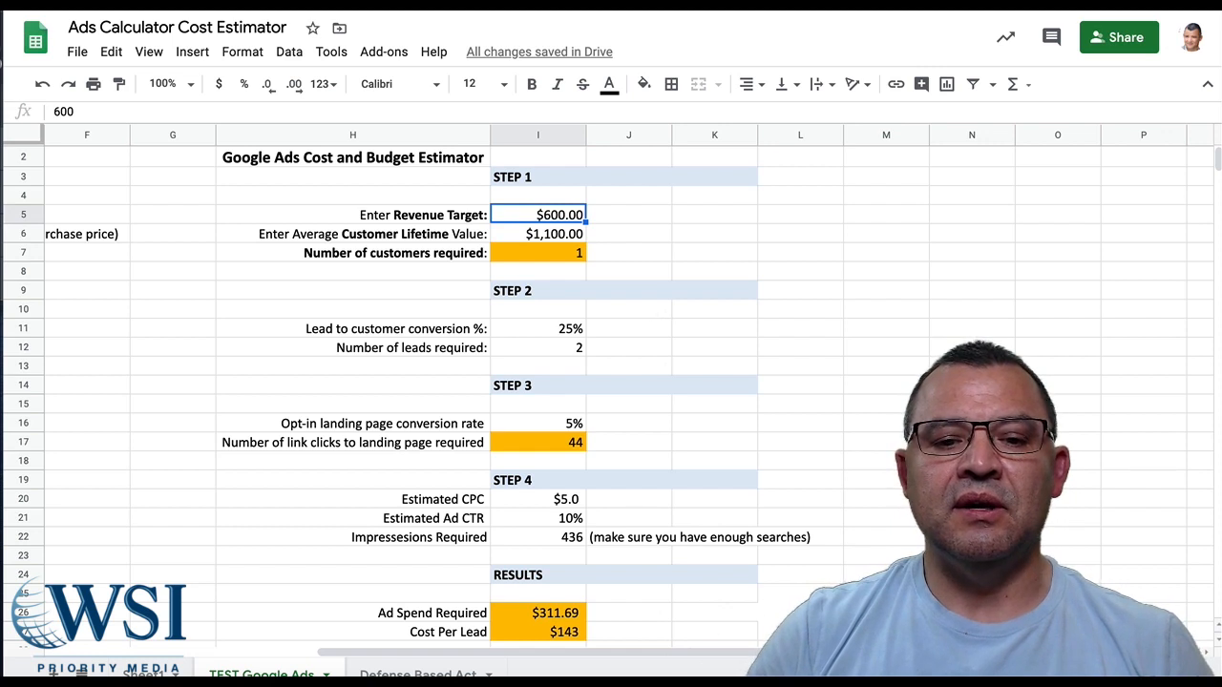
{"action": "key", "text": "Down"}
{"action": "key", "text": "Down"}
{"action": "key", "text": "Up"}
{"action": "key", "text": "Up"}
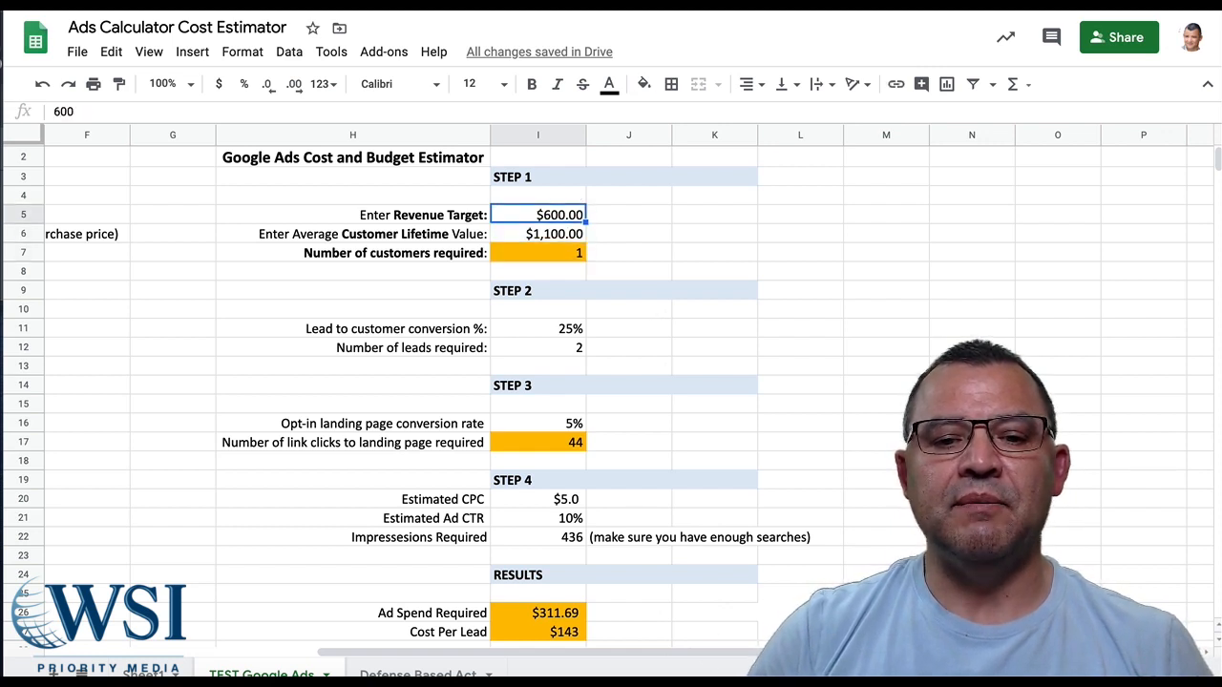
{"action": "left_click", "coordinate": [553, 234]}
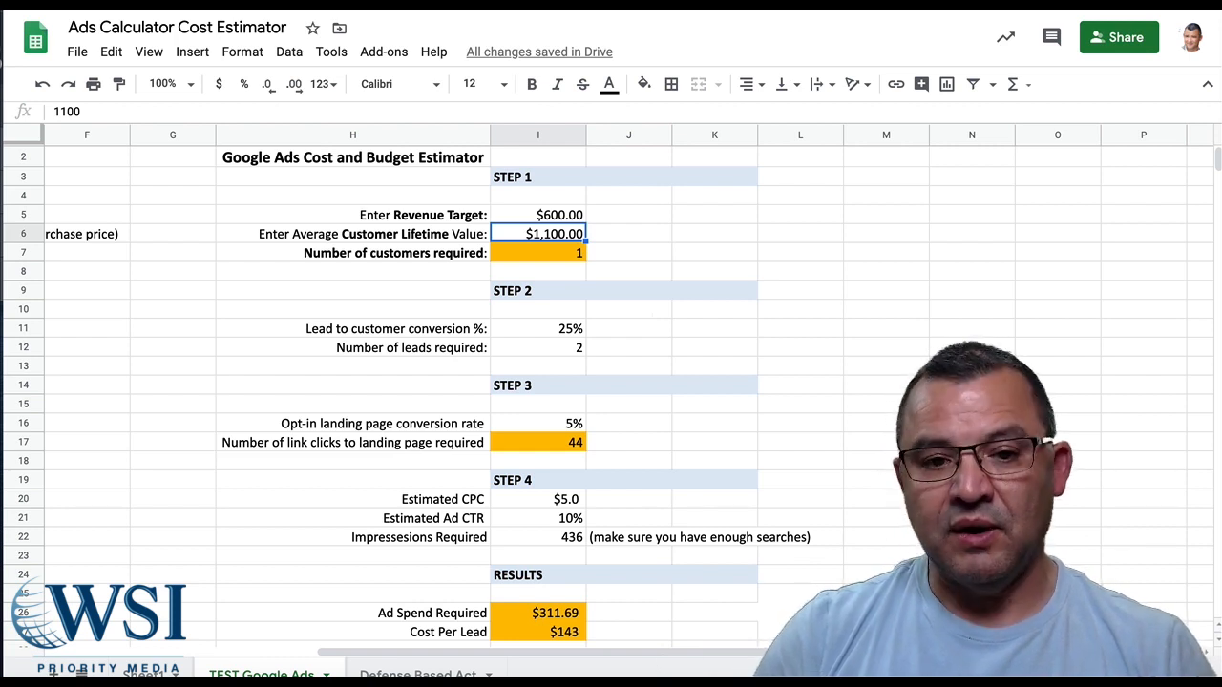
{"action": "left_click", "coordinate": [537, 214]}
{"action": "type", "text": "=="}
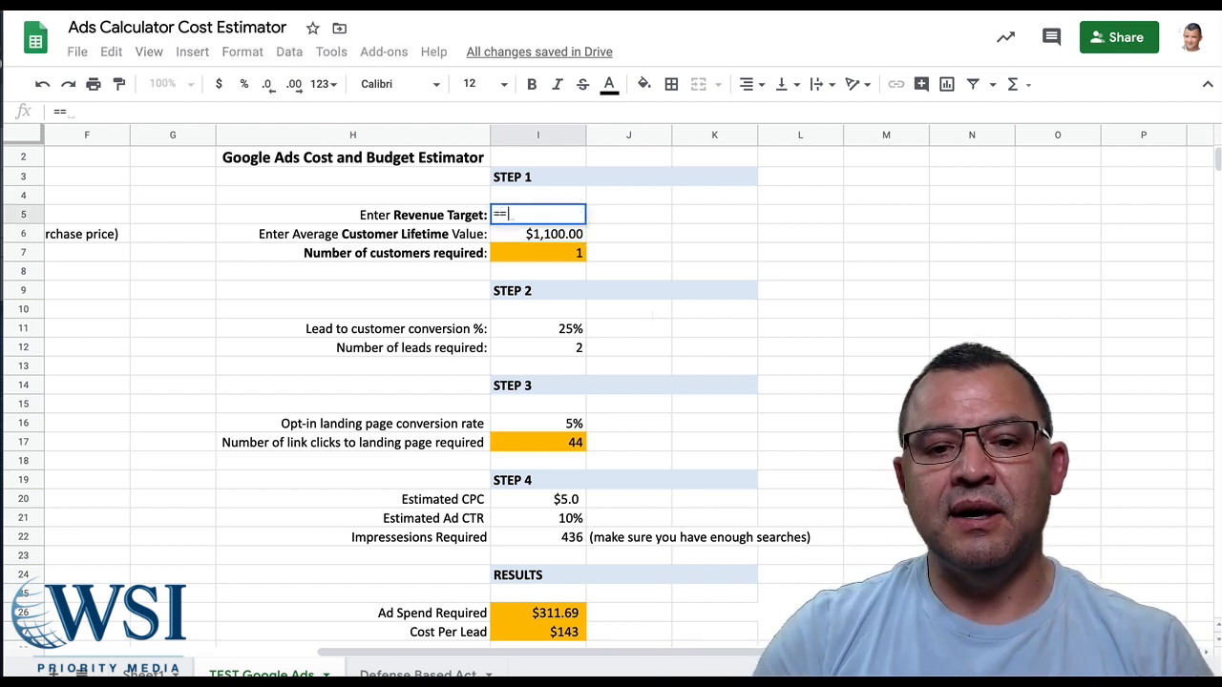
{"action": "key", "text": "BackSpace"}
{"action": "type", "text": "50"}
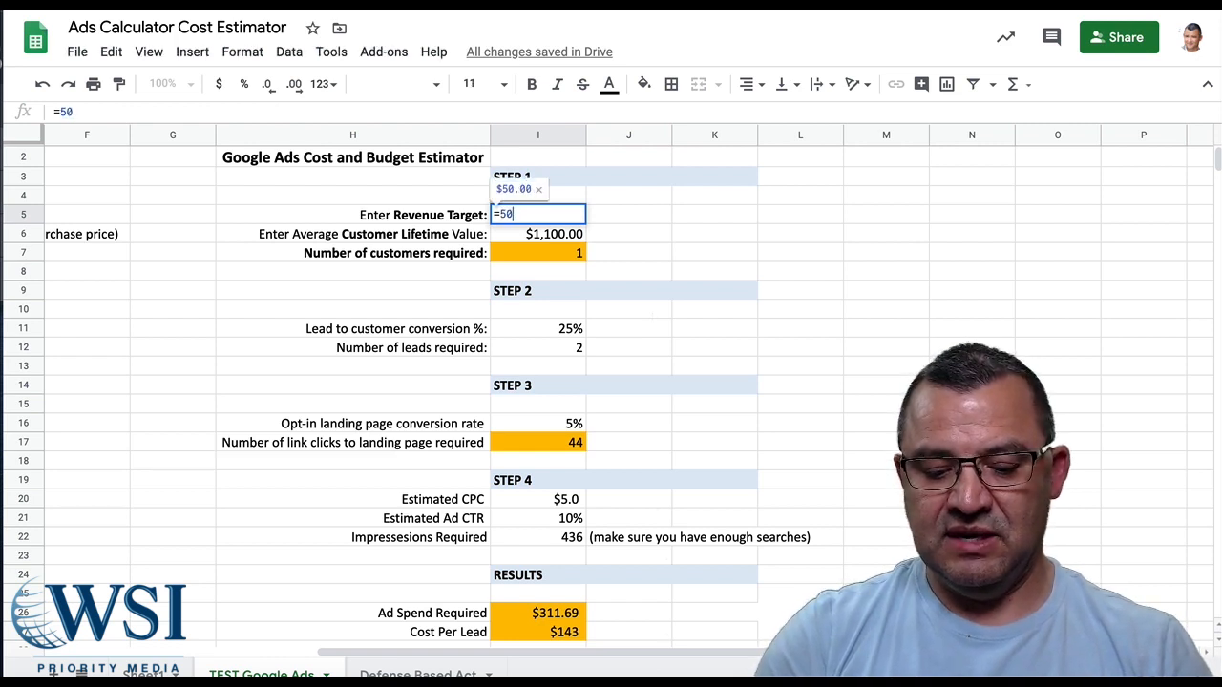
{"action": "type", "text": "*"}
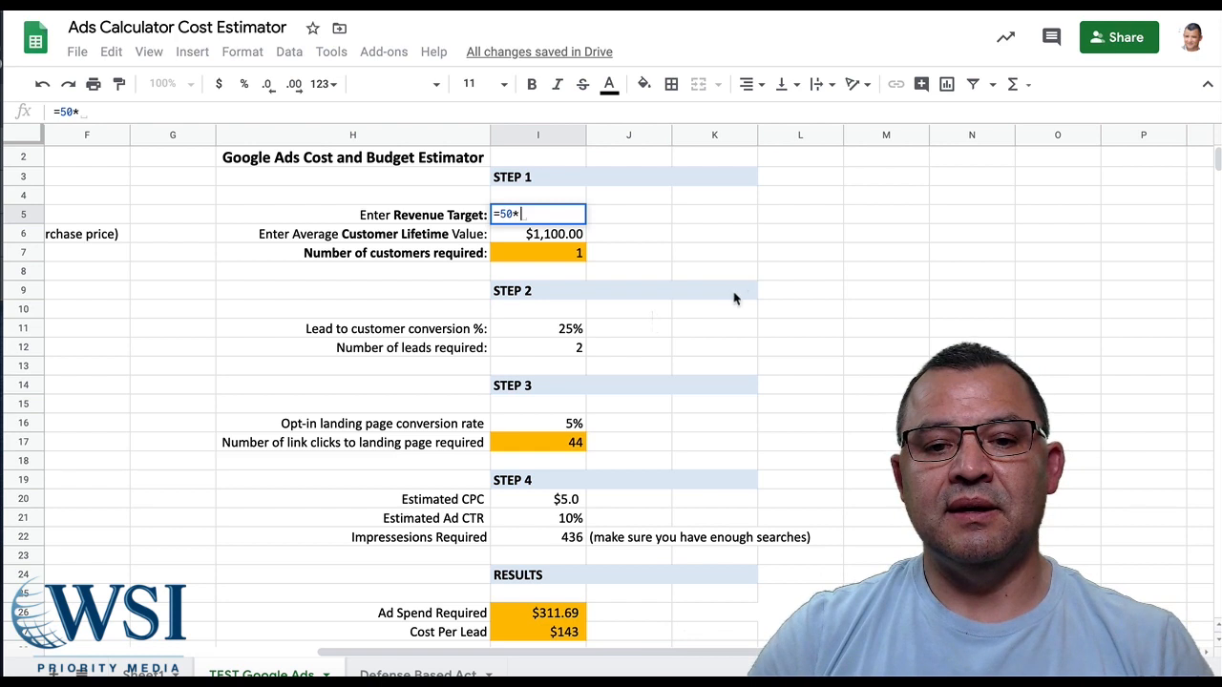
{"action": "left_click", "coordinate": [551, 240]}
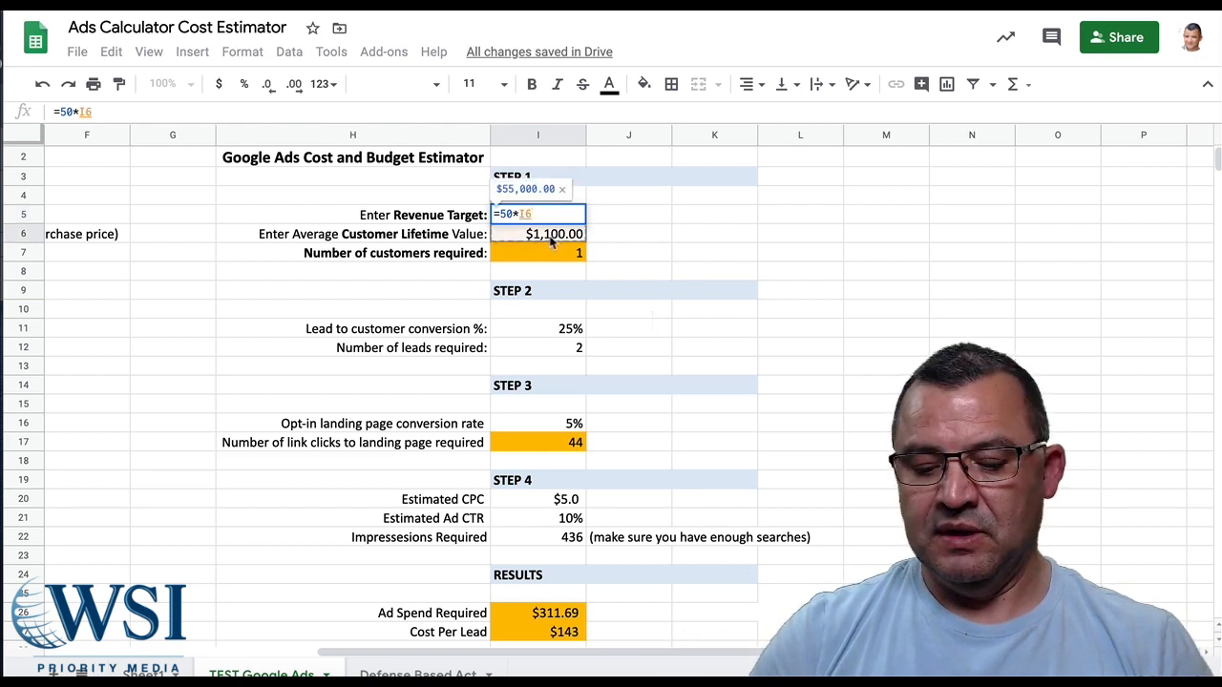
{"action": "key", "text": "Return"}
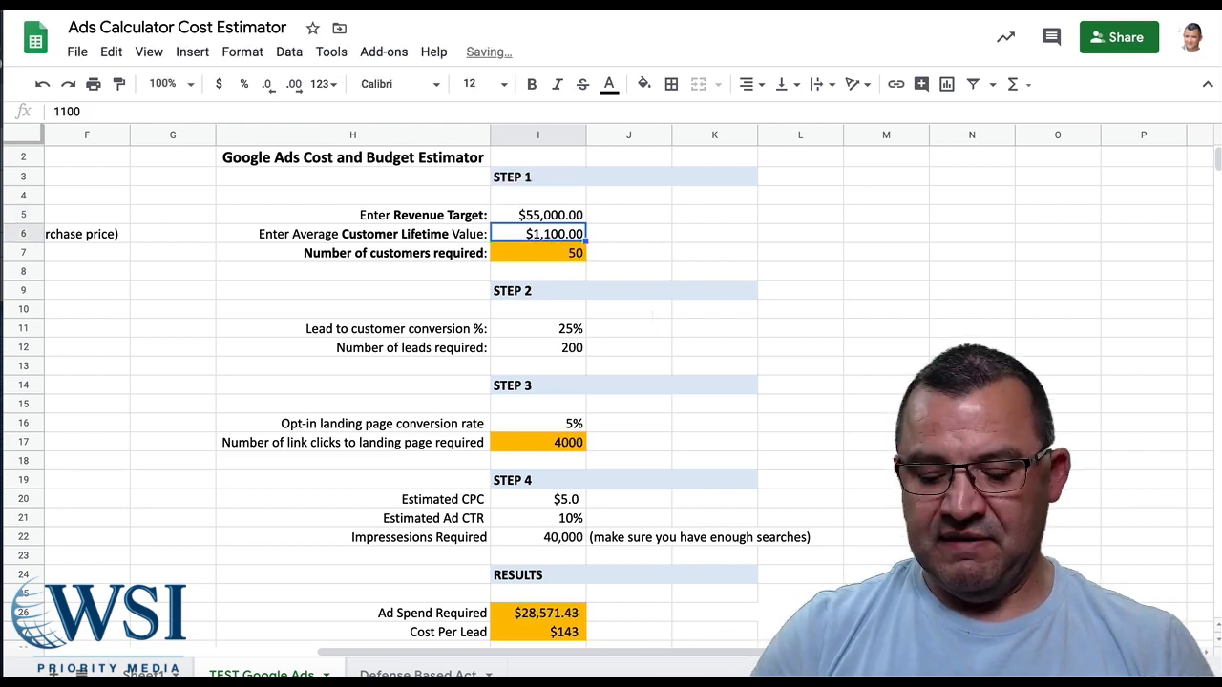
Step: Examine the number of customers required, then the lead-to-customer conversion percentage and number of leads required in Step 2
{"action": "key", "text": "Down"}
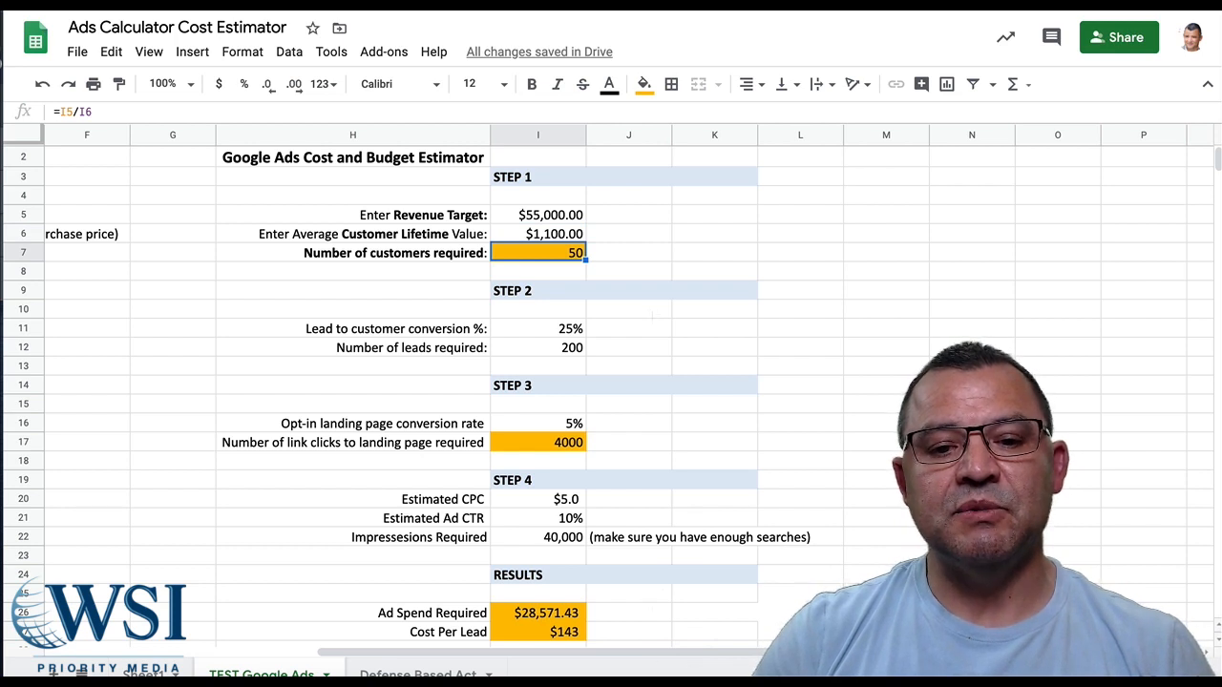
{"action": "key", "text": "Down"}
{"action": "key", "text": "Down"}
{"action": "key", "text": "Down"}
{"action": "key", "text": "Down"}
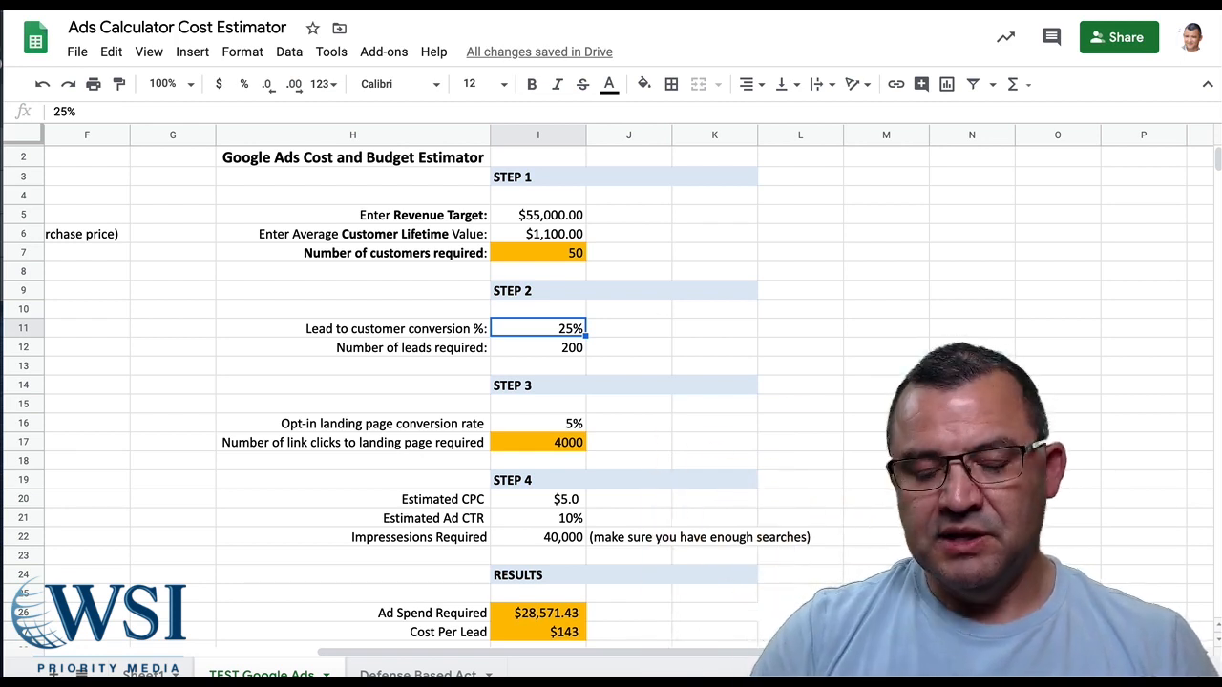
{"action": "left_click", "coordinate": [538, 347]}
{"action": "left_click", "coordinate": [537, 328]}
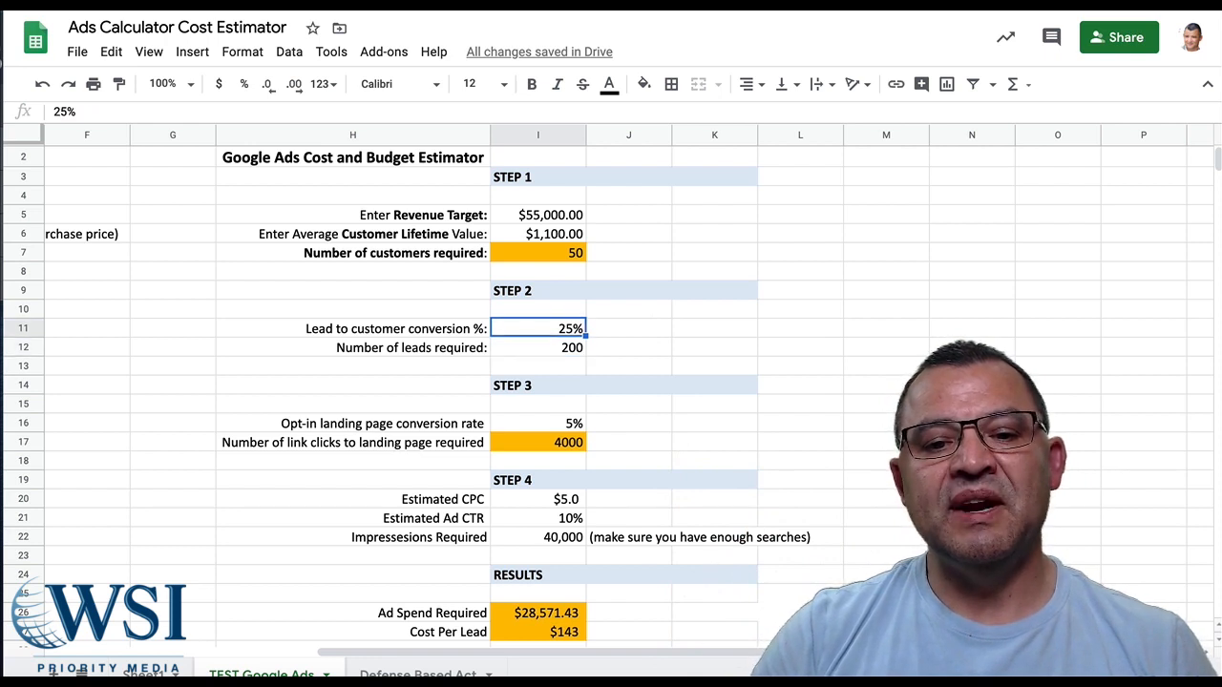
{"action": "key", "text": "Up"}
{"action": "key", "text": "Up"}
{"action": "key", "text": "Up"}
{"action": "key", "text": "Up"}
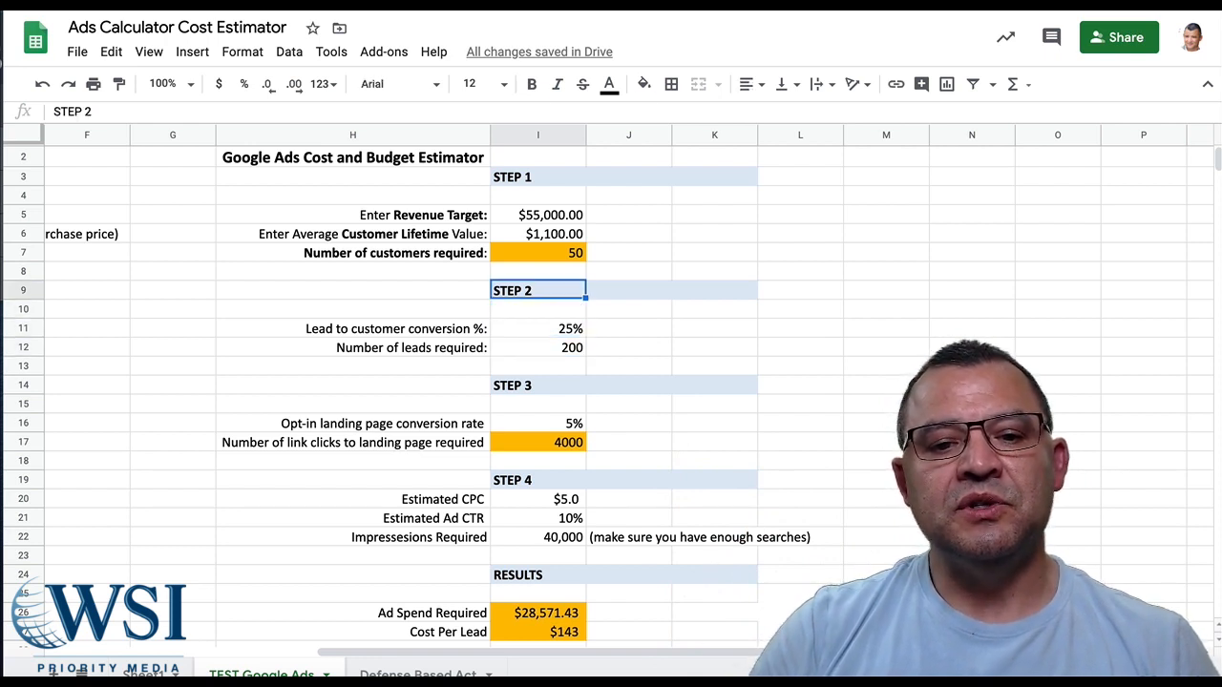
{"action": "key", "text": "Down"}
{"action": "key", "text": "Down"}
{"action": "key", "text": "Down"}
{"action": "key", "text": "Down"}
{"action": "key", "text": "Down"}
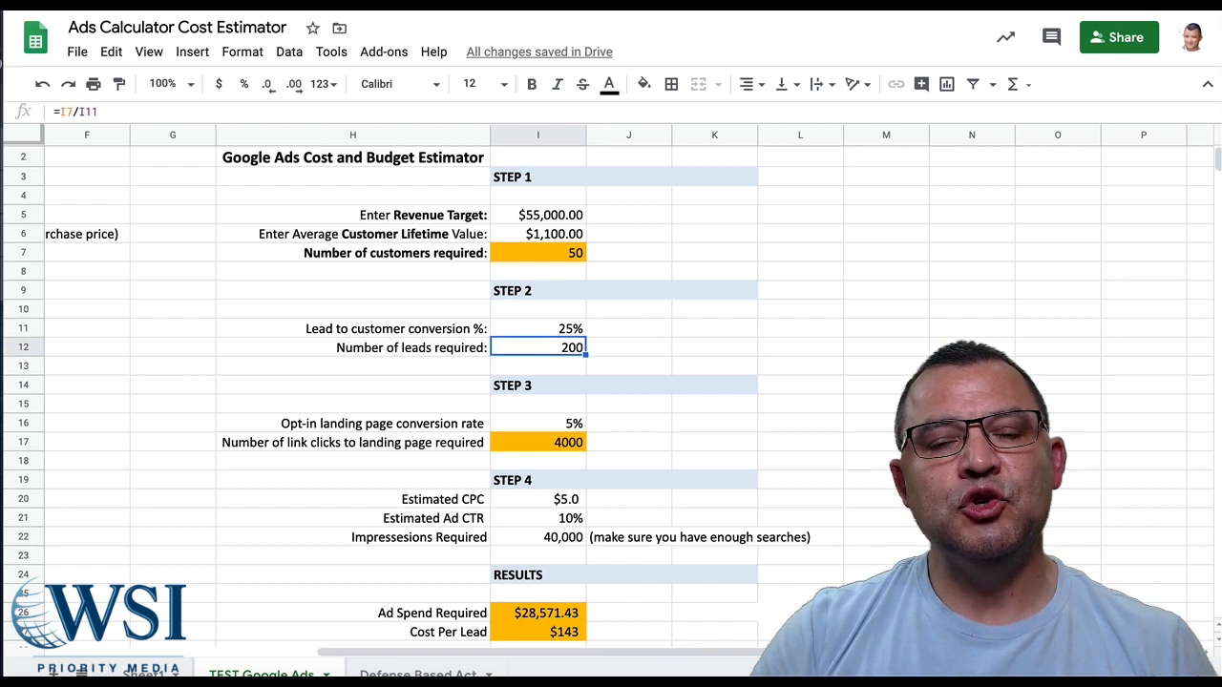
{"action": "key", "text": "Up"}
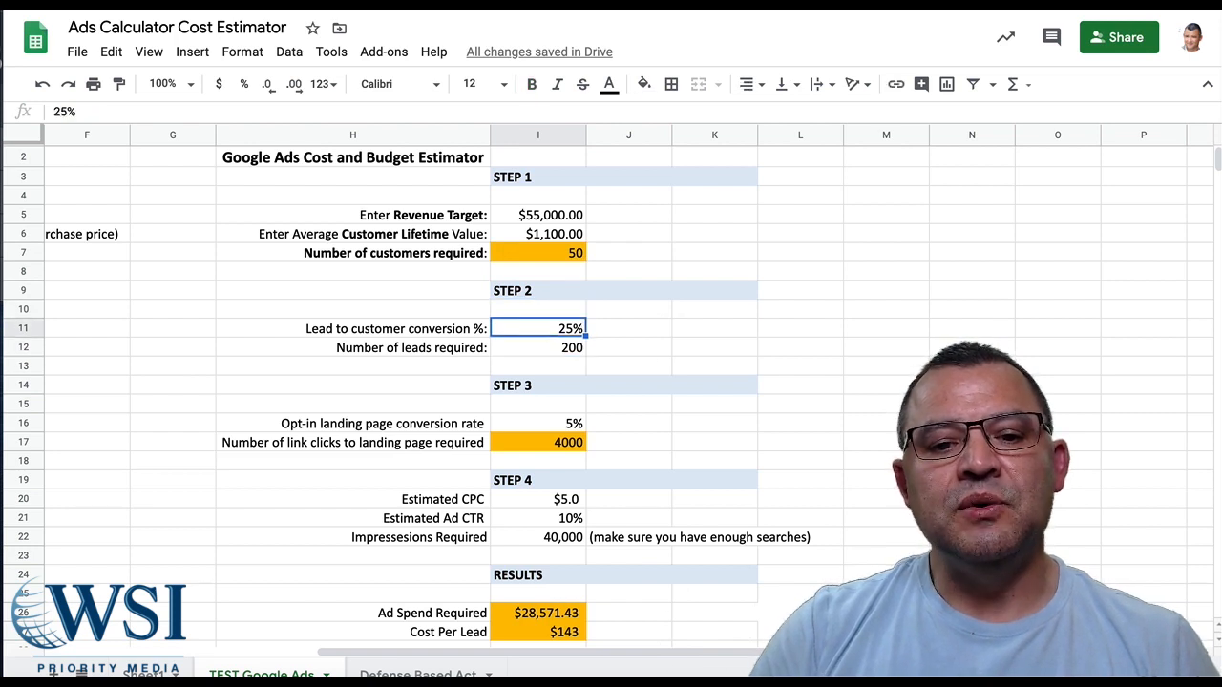
{"action": "key", "text": "Left"}
{"action": "key", "text": "shift+Right"}
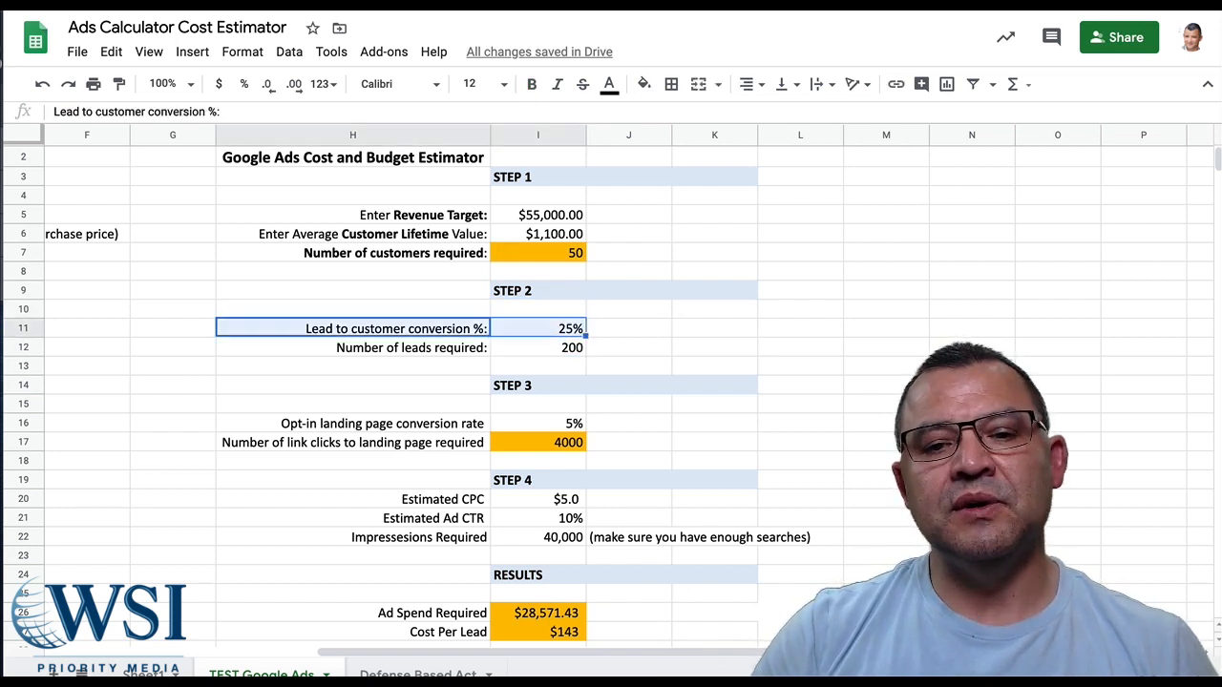
{"action": "key", "text": "Left"}
{"action": "key", "text": "Right"}
{"action": "key", "text": "Right"}
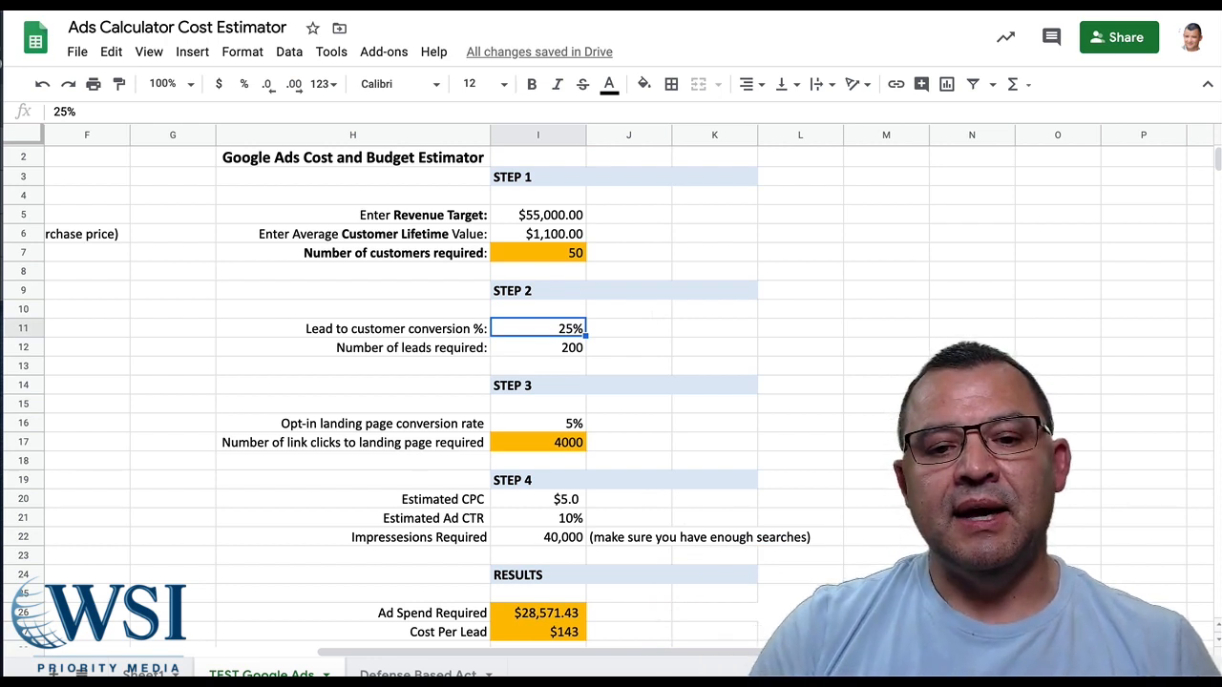
Step: Examine the opt-in landing page conversion rate and the number of link clicks required in Step 3
{"action": "left_click", "coordinate": [538, 348]}
{"action": "key", "text": "Down"}
{"action": "key", "text": "Down"}
{"action": "key", "text": "Down"}
{"action": "key", "text": "Down"}
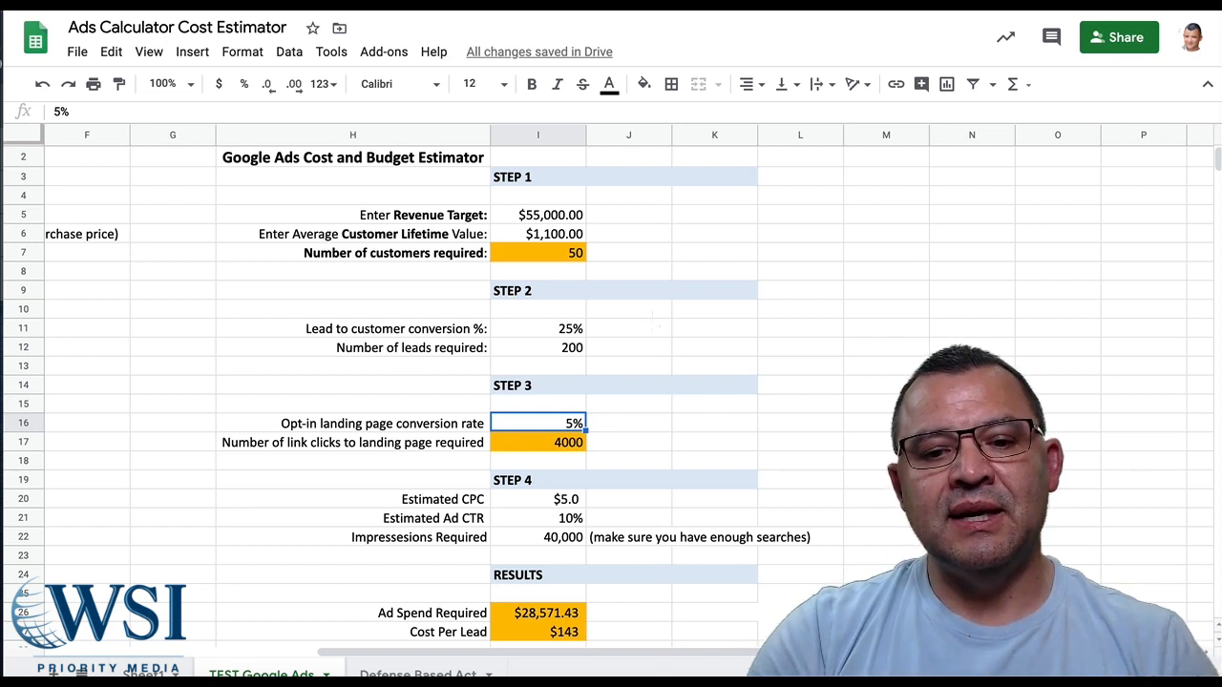
{"action": "key", "text": "Up"}
{"action": "key", "text": "Down"}
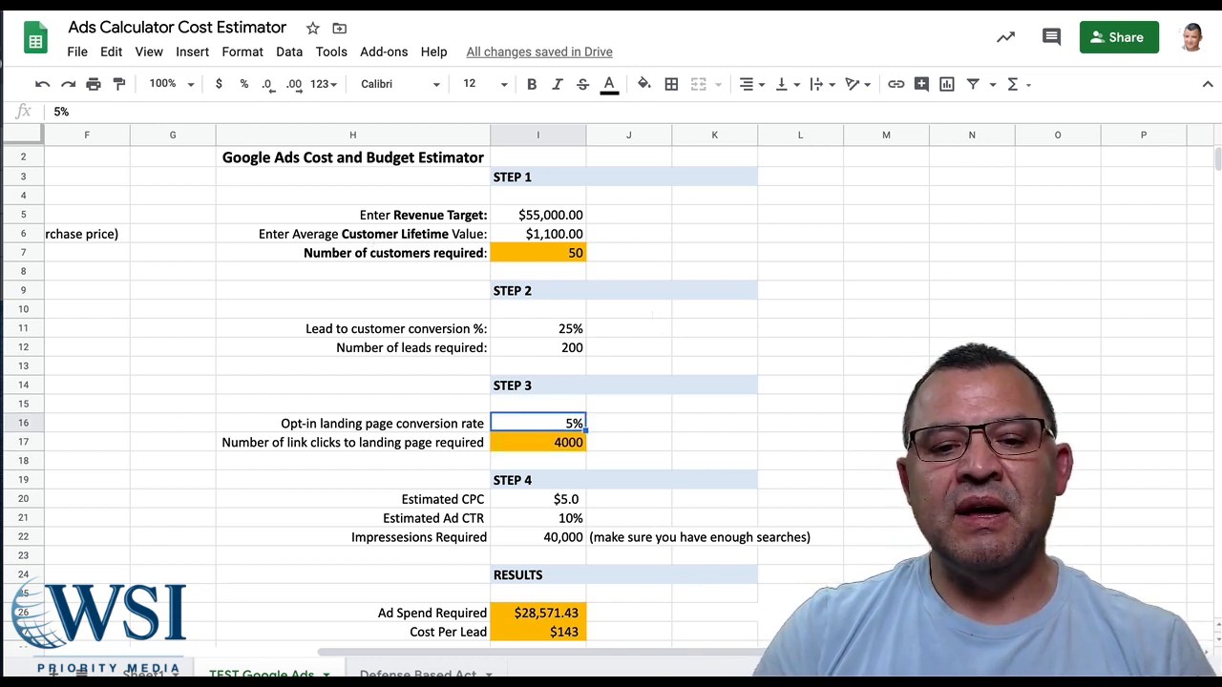
{"action": "left_click", "coordinate": [537, 442]}
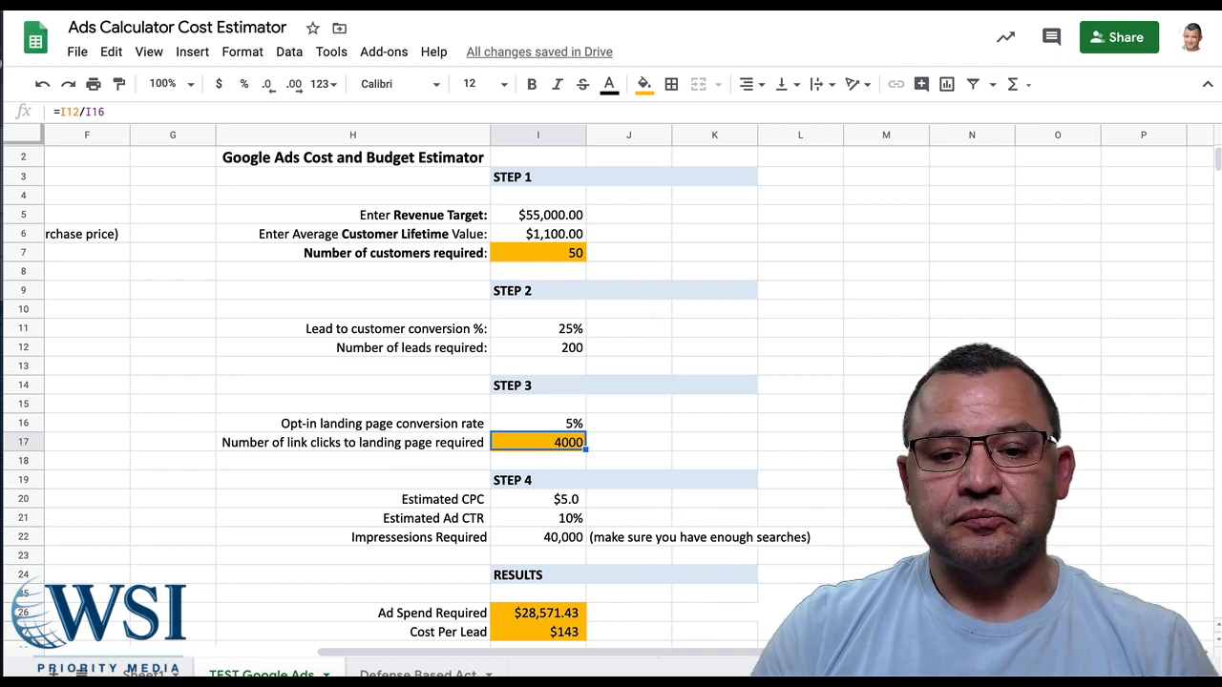
Step: Set the Estimated CPC in Step 4 to 10
{"action": "key", "text": "Down"}
{"action": "key", "text": "Down"}
{"action": "key", "text": "Down"}
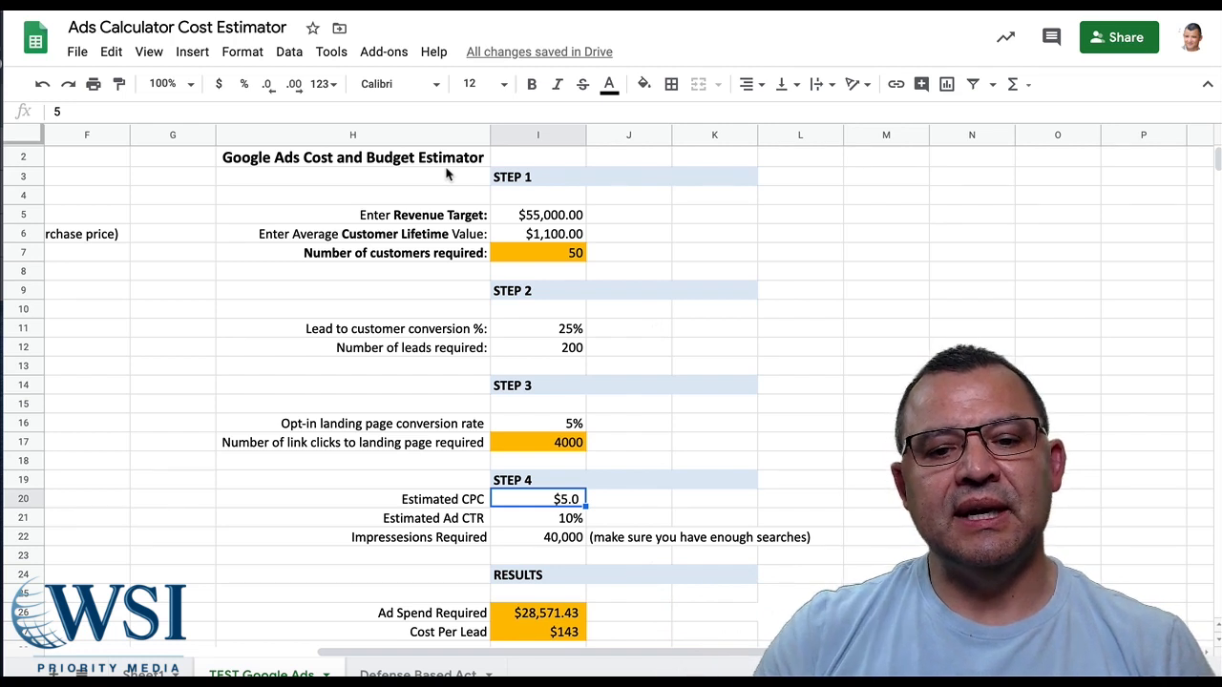
{"action": "left_click", "coordinate": [584, 287]}
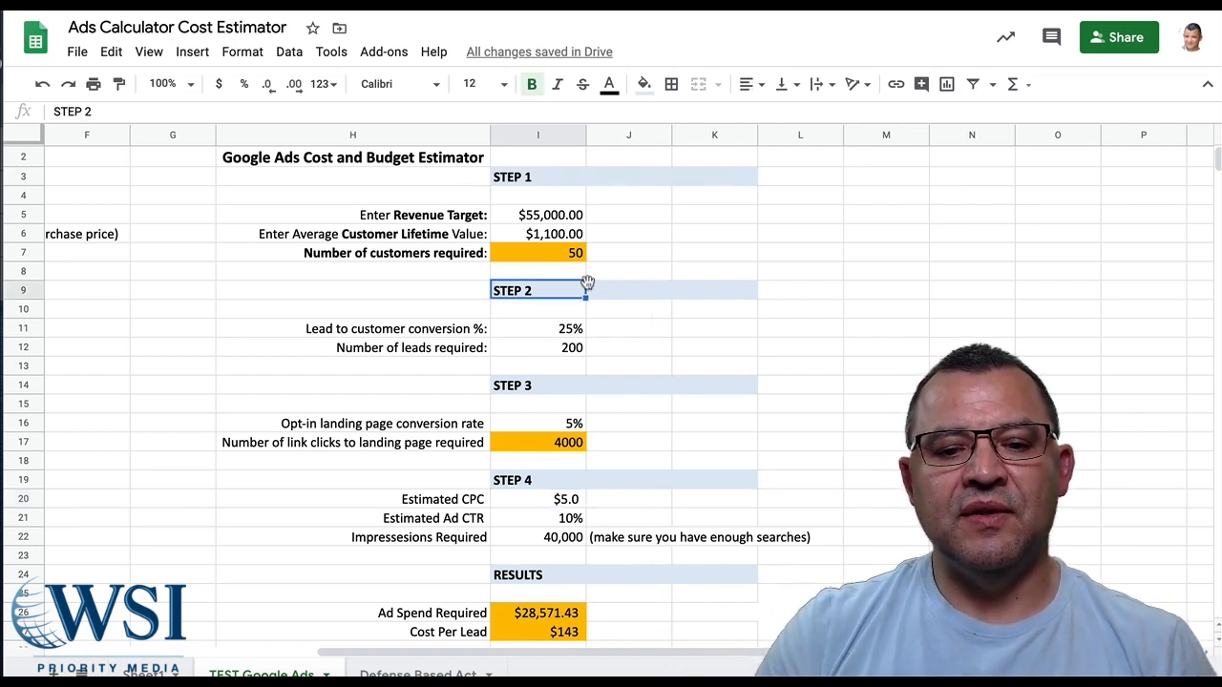
{"action": "key", "text": "Down"}
{"action": "key", "text": "Down"}
{"action": "key", "text": "Down"}
{"action": "key", "text": "Down"}
{"action": "key", "text": "Down"}
{"action": "key", "text": "Down"}
{"action": "key", "text": "Down"}
{"action": "key", "text": "Down"}
{"action": "key", "text": "Down"}
{"action": "key", "text": "Down"}
{"action": "key", "text": "Down"}
{"action": "key", "text": "Down"}
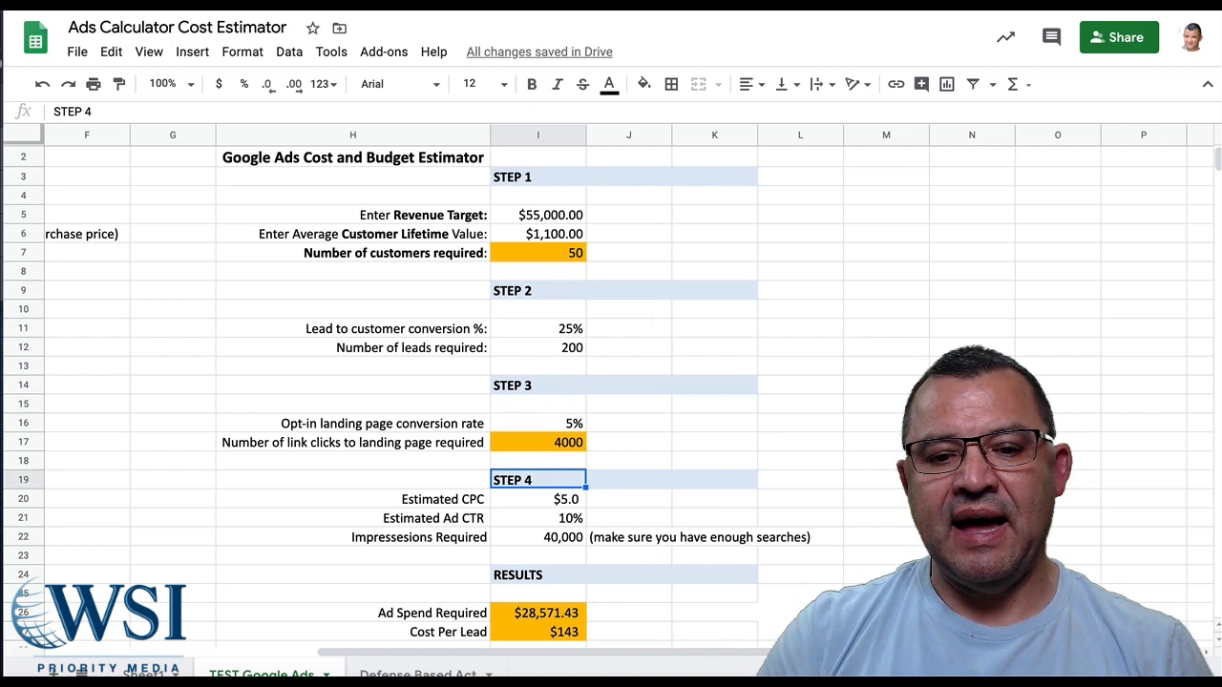
{"action": "key", "text": "Up"}
{"action": "type", "text": "10"}
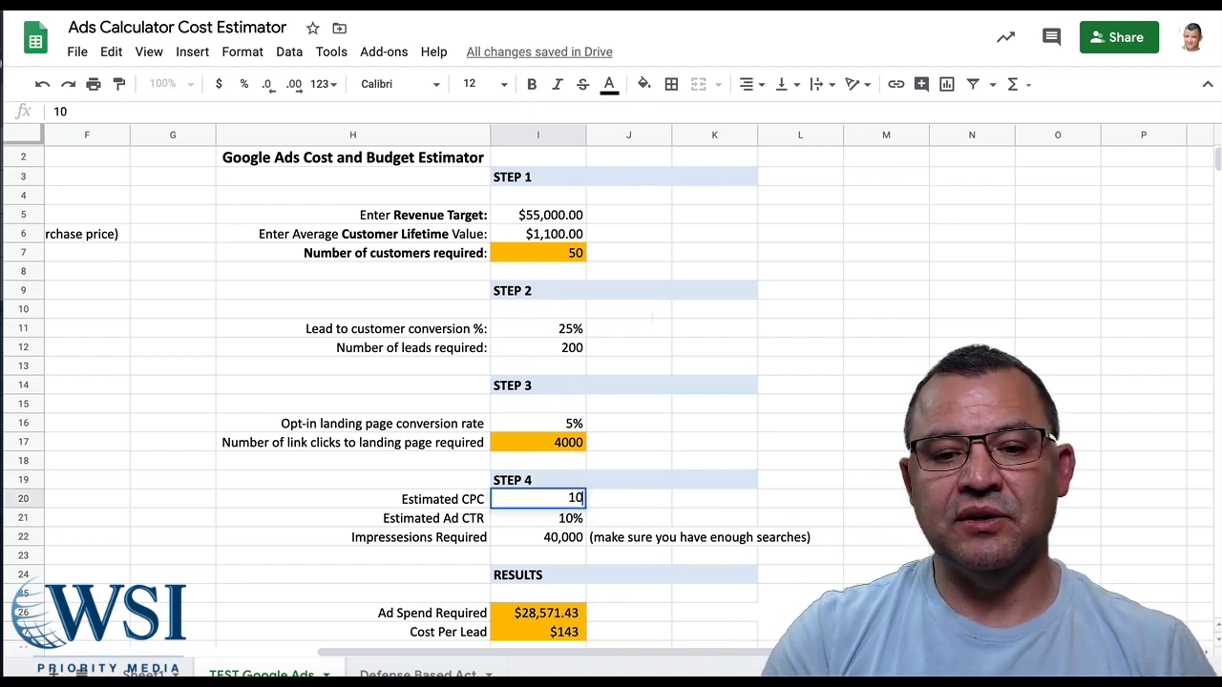
{"action": "key", "text": "Return"}
Step: Examine the estimated ad CTR and impressions required in Step 4, plus the ad spend and cost per lead in the results
{"action": "key", "text": "Down"}
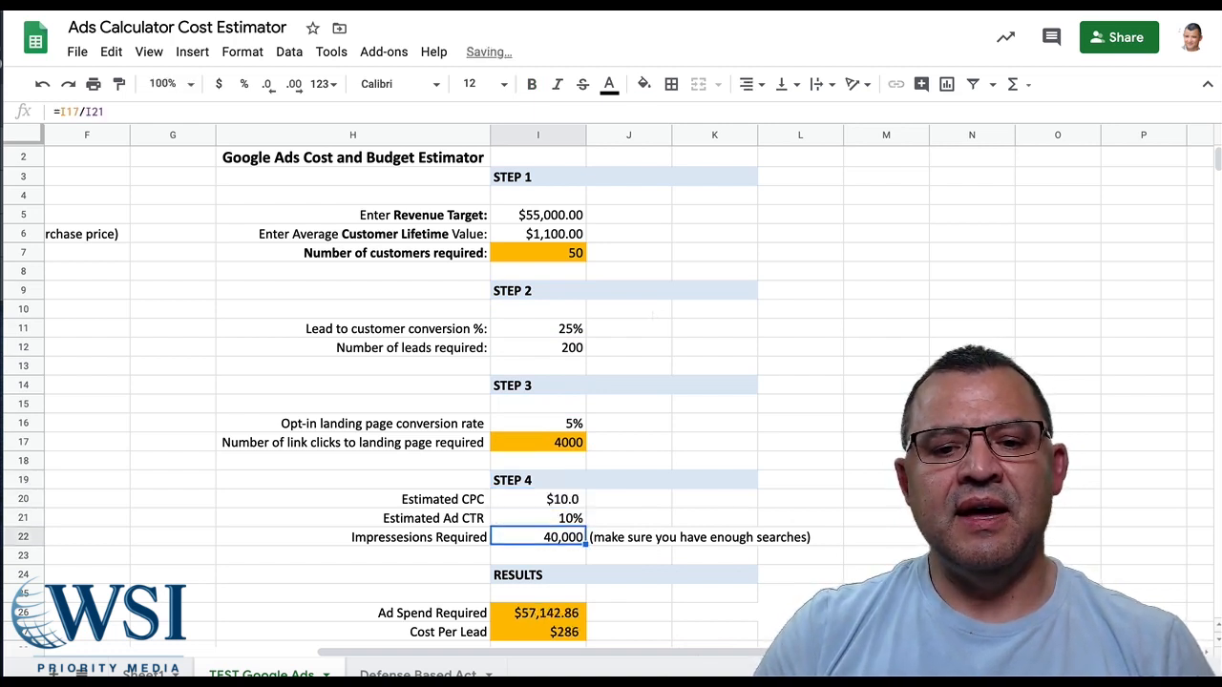
{"action": "key", "text": "Up"}
{"action": "key", "text": "Up"}
{"action": "key", "text": "Down"}
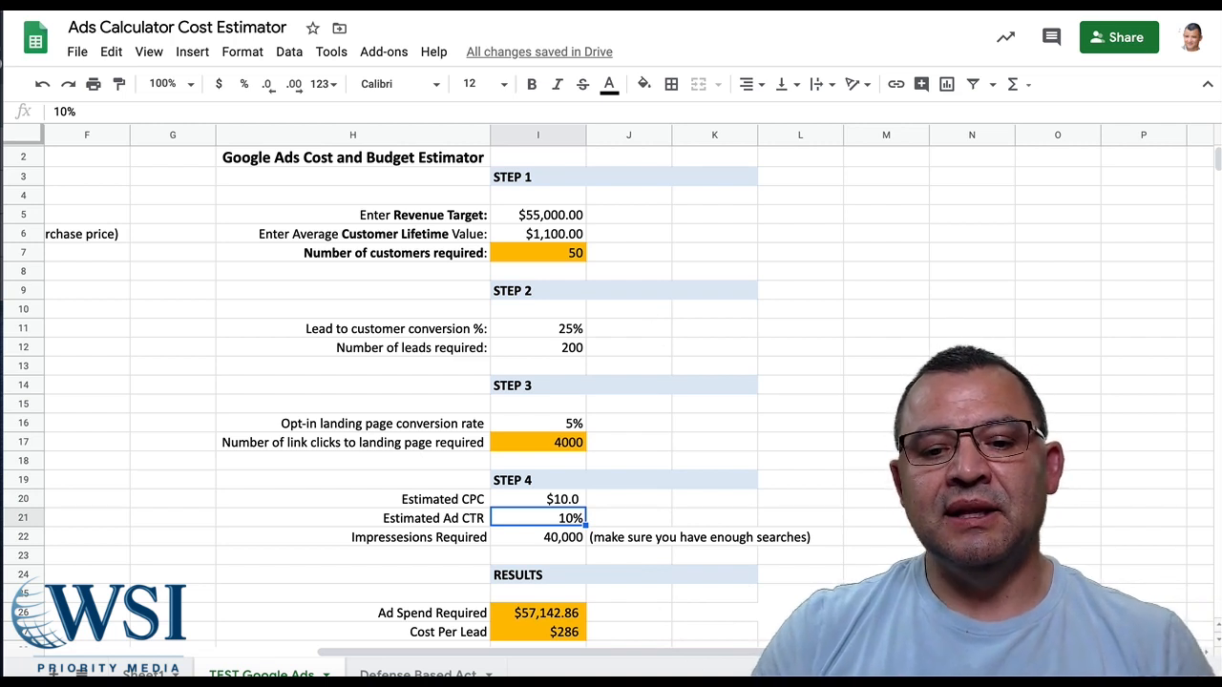
{"action": "key", "text": "Down"}
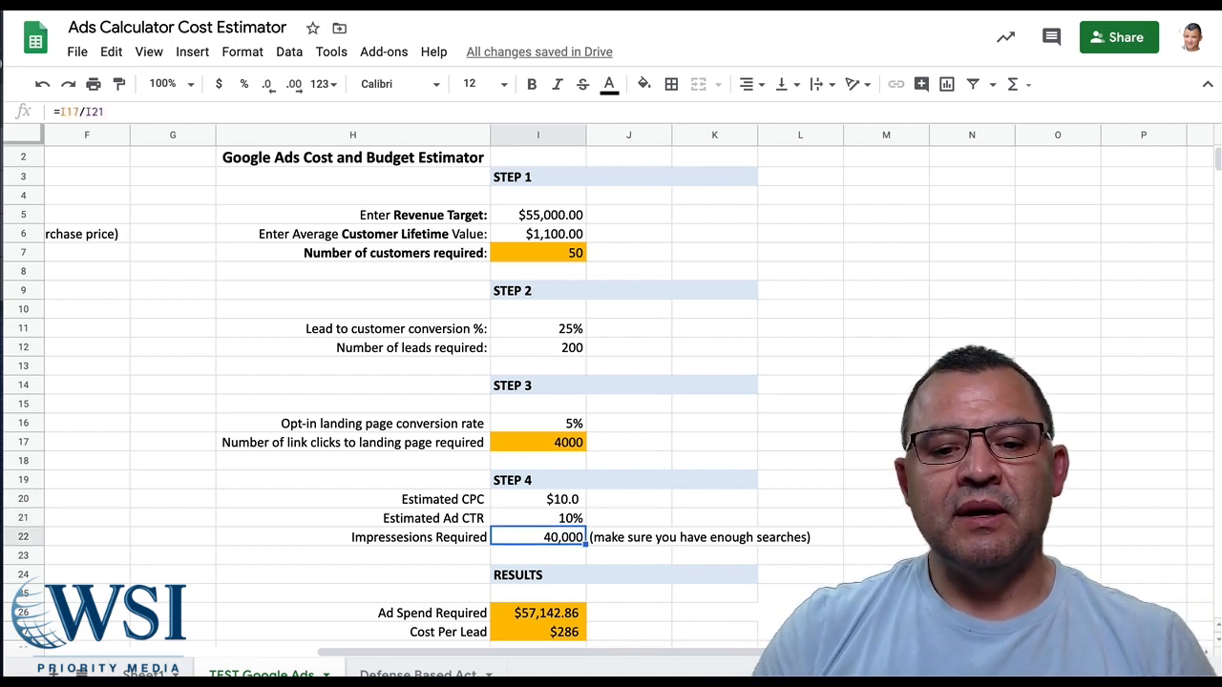
{"action": "key", "text": "Down"}
{"action": "key", "text": "Down"}
{"action": "key", "text": "Down"}
{"action": "key", "text": "Down"}
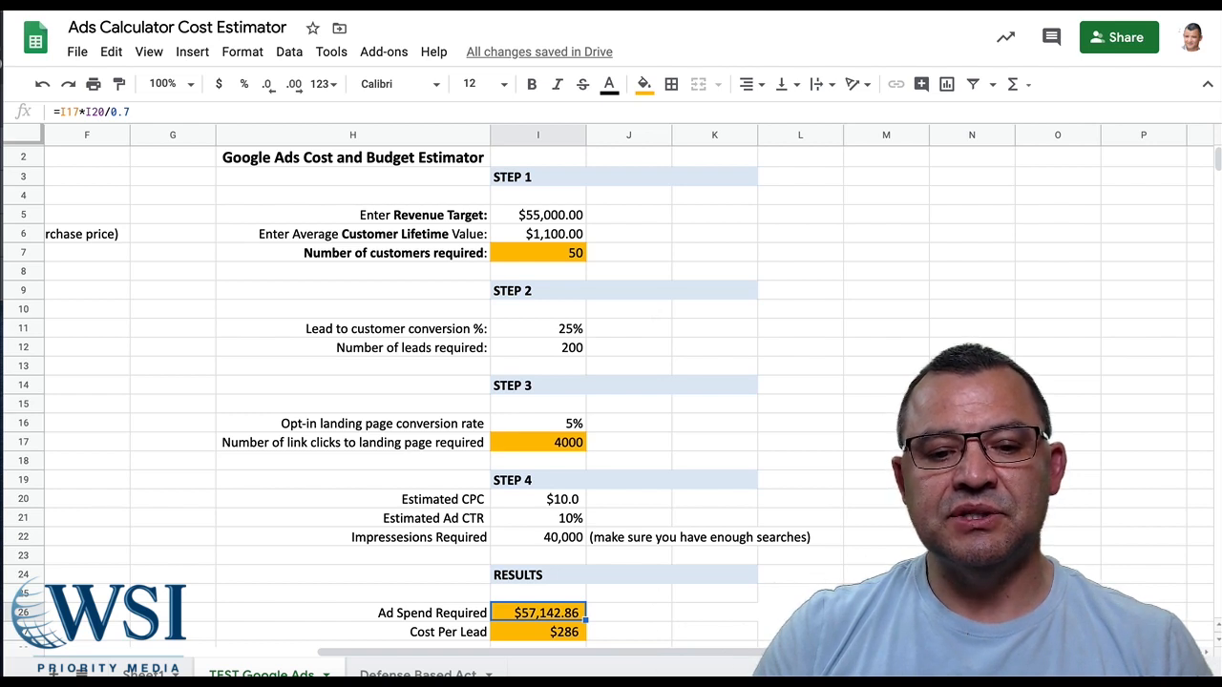
{"action": "key", "text": "Down"}
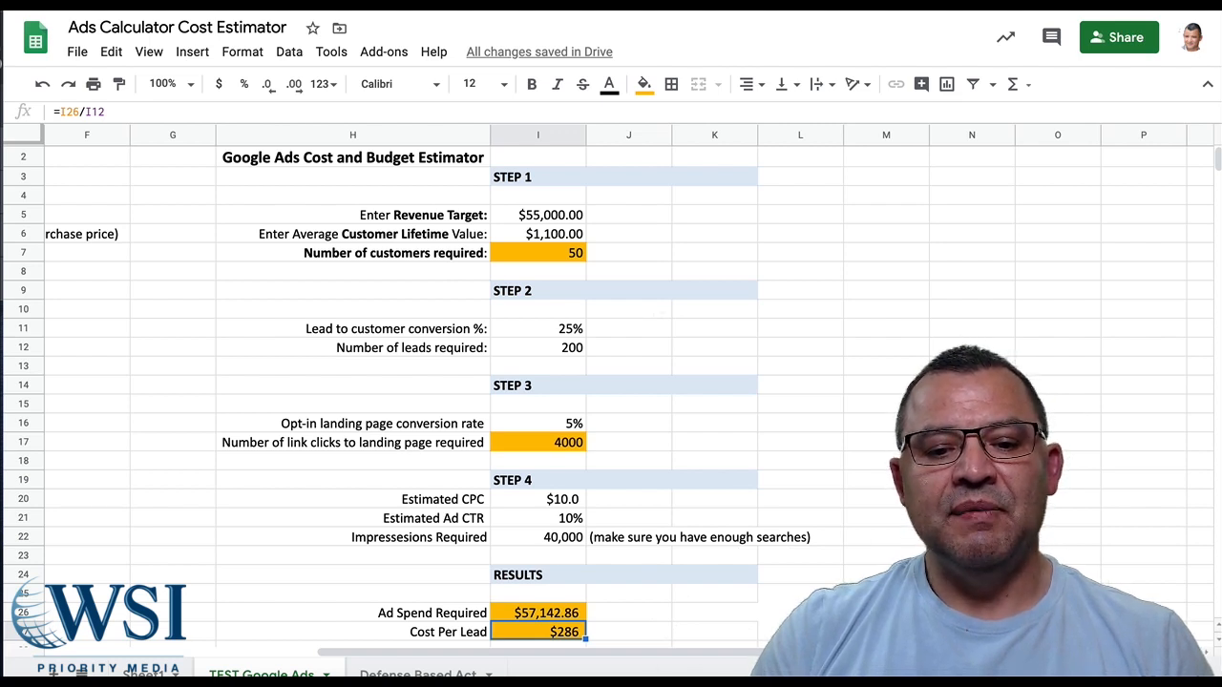
{"action": "left_click", "coordinate": [538, 613]}
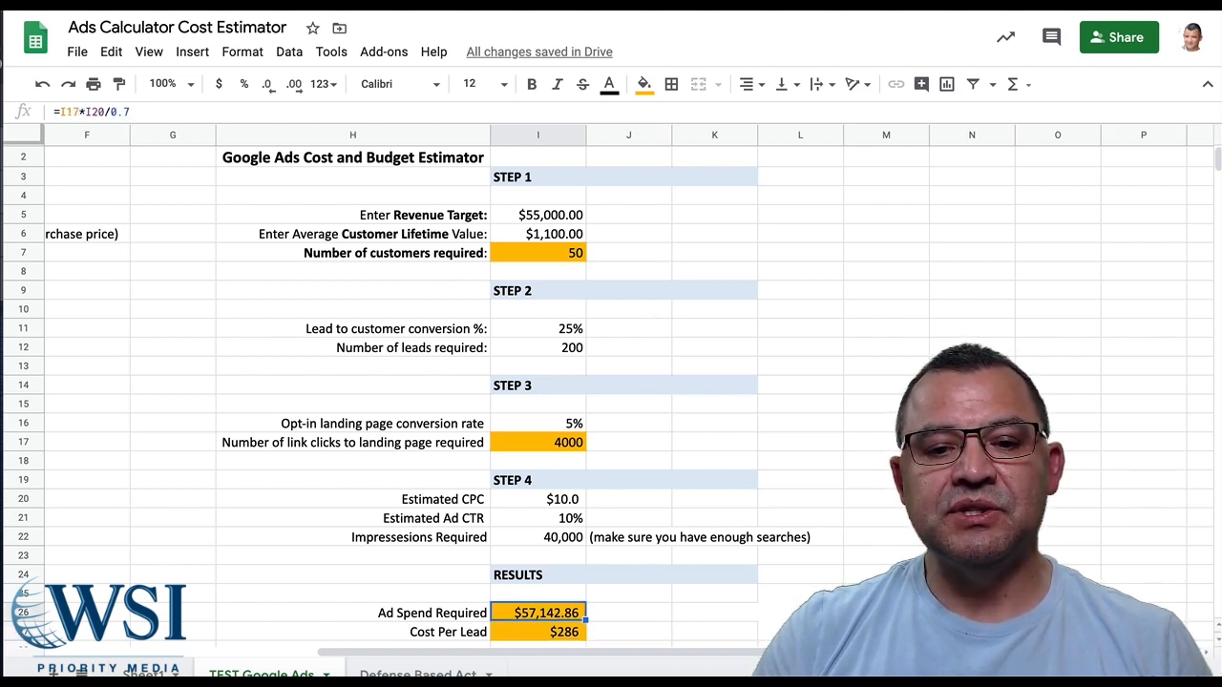
Step: Review the estimator from the ad spend result back up through each step to the Revenue Target
{"action": "key", "text": "Up"}
{"action": "key", "text": "Up"}
{"action": "key", "text": "Up"}
{"action": "key", "text": "Up"}
{"action": "key", "text": "Up"}
{"action": "key", "text": "Up"}
{"action": "key", "text": "Up"}
{"action": "key", "text": "Up"}
{"action": "key", "text": "Up"}
{"action": "key", "text": "Up"}
{"action": "key", "text": "Up"}
{"action": "key", "text": "Up"}
{"action": "key", "text": "Up"}
{"action": "key", "text": "Up"}
{"action": "key", "text": "Up"}
{"action": "key", "text": "Up"}
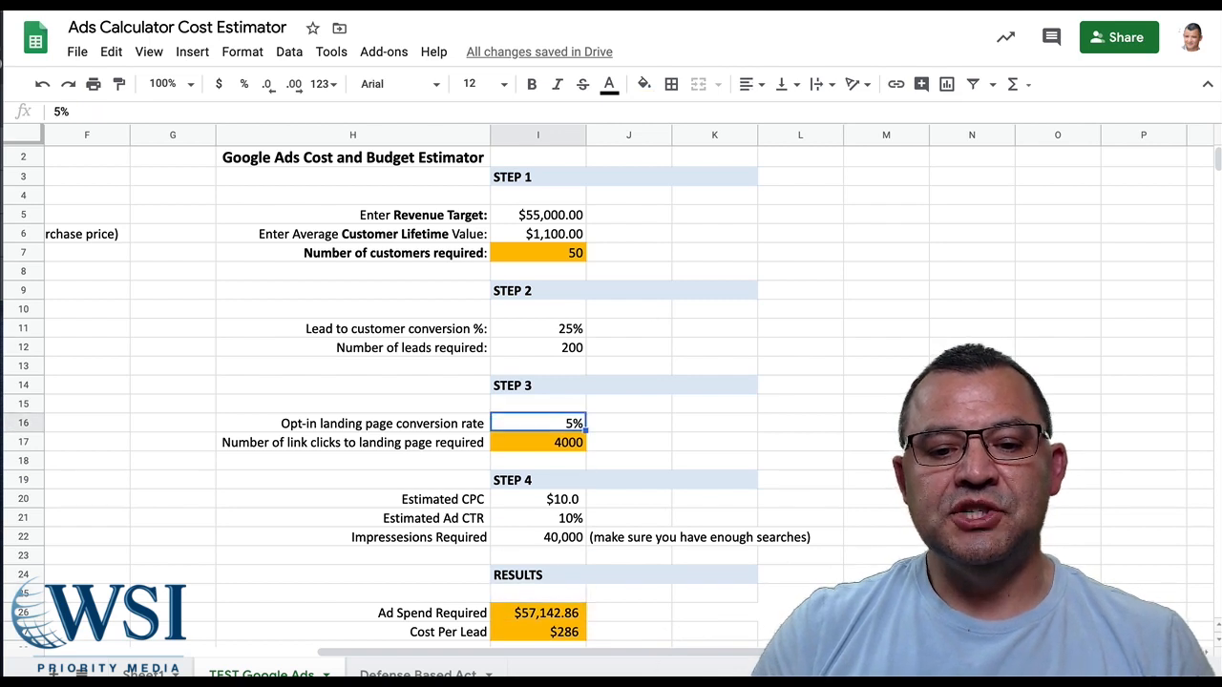
{"action": "key", "text": "Up"}
{"action": "key", "text": "Up"}
{"action": "key", "text": "Up"}
{"action": "key", "text": "Up"}
{"action": "key", "text": "Up"}
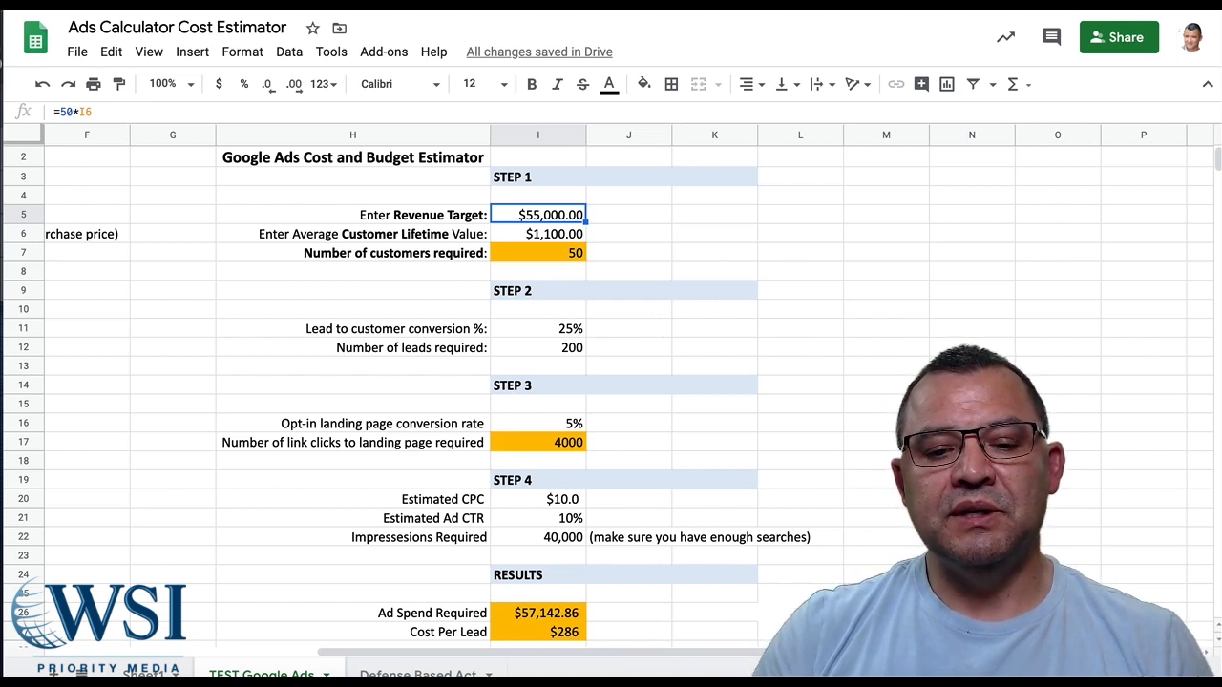
Step: Compare the Revenue Target in Step 1 with the Ad Spend Required in the results
{"action": "key", "text": "Down"}
{"action": "key", "text": "Down"}
{"action": "key", "text": "Down"}
{"action": "key", "text": "Down"}
{"action": "key", "text": "Down"}
{"action": "key", "text": "Down"}
{"action": "key", "text": "Down"}
{"action": "key", "text": "Down"}
{"action": "key", "text": "Down"}
{"action": "key", "text": "Down"}
{"action": "key", "text": "Down"}
{"action": "key", "text": "Down"}
{"action": "key", "text": "Down"}
{"action": "key", "text": "Down"}
{"action": "key", "text": "Down"}
{"action": "key", "text": "Down"}
{"action": "key", "text": "Down"}
{"action": "key", "text": "Down"}
{"action": "key", "text": "Down"}
{"action": "key", "text": "Down"}
{"action": "key", "text": "Down"}
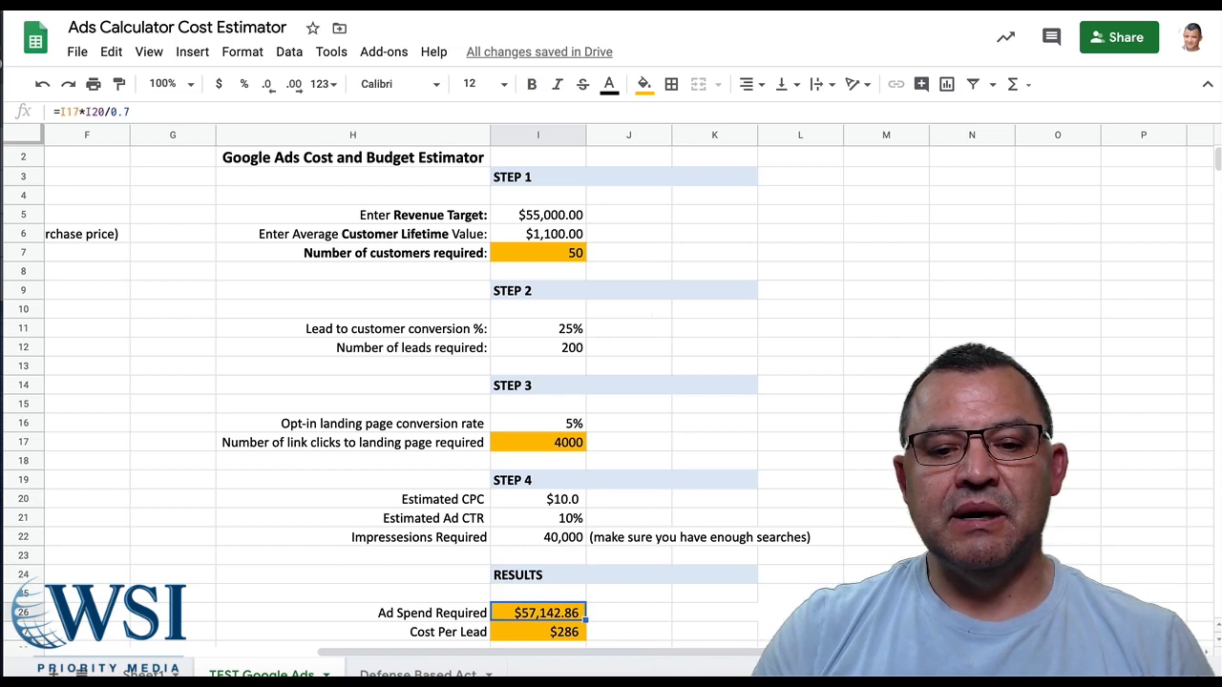
Step: Set the Estimated CPC in Step 4 to 6.5
{"action": "key", "text": "Up"}
{"action": "key", "text": "Up"}
{"action": "key", "text": "Up"}
{"action": "key", "text": "Up"}
{"action": "key", "text": "Up"}
{"action": "key", "text": "Up"}
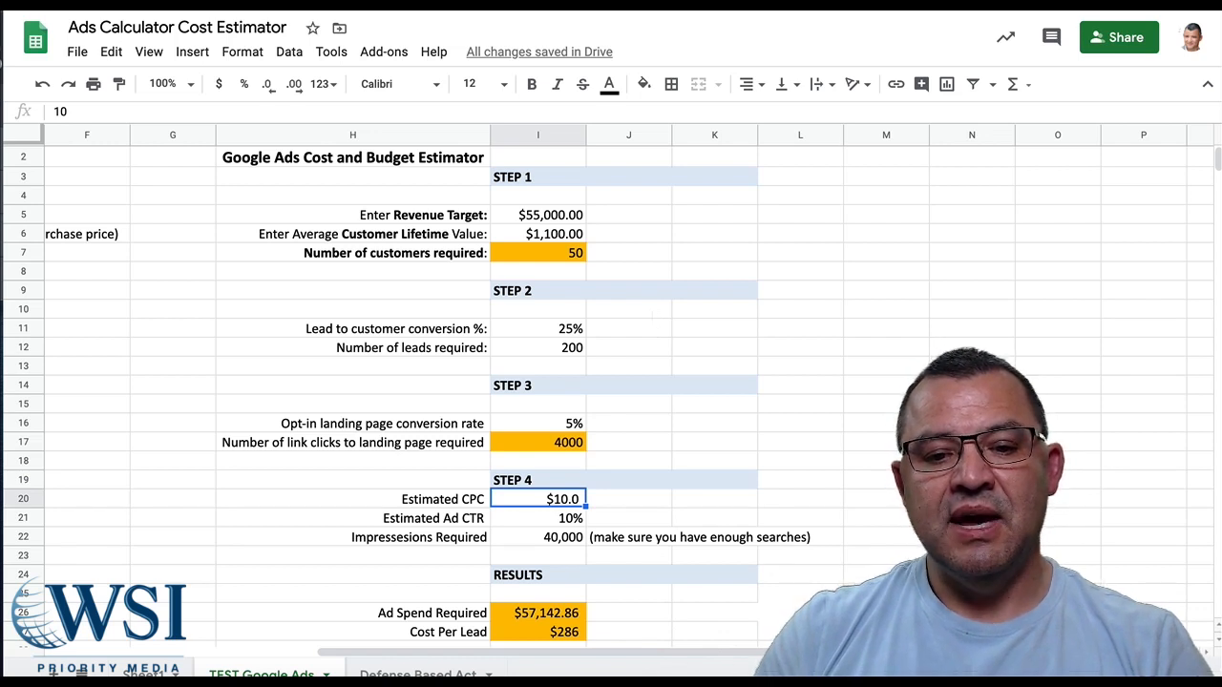
{"action": "type", "text": "6.5"}
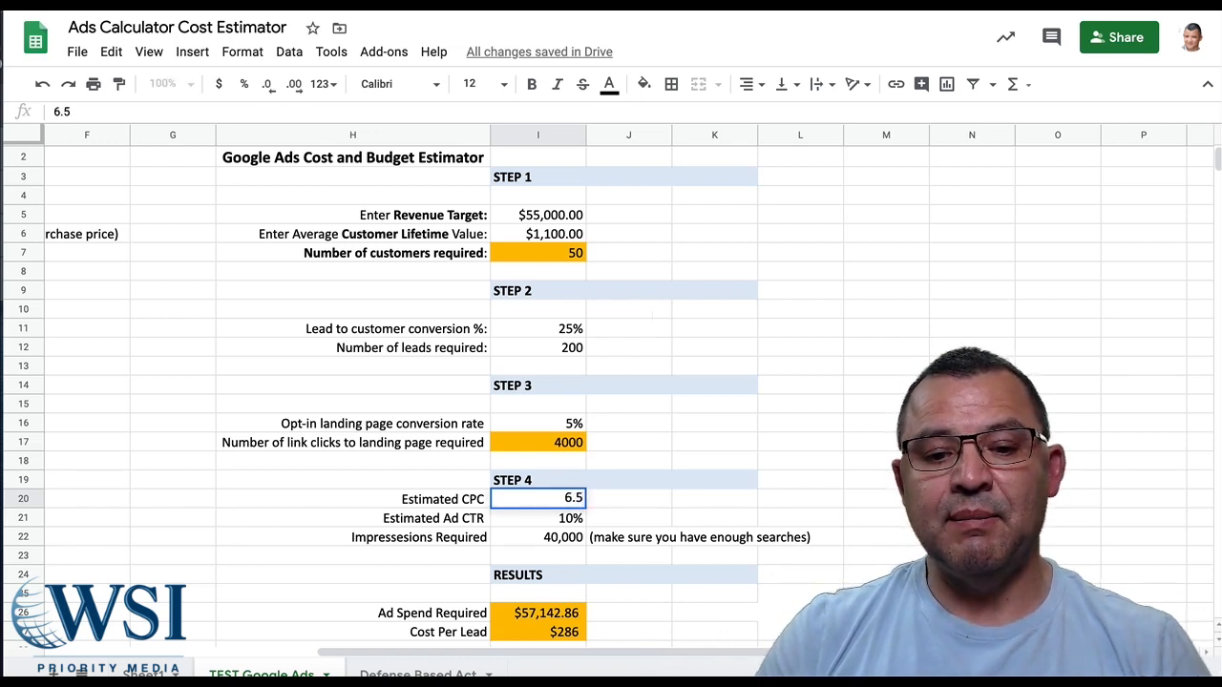
{"action": "key", "text": "Return"}
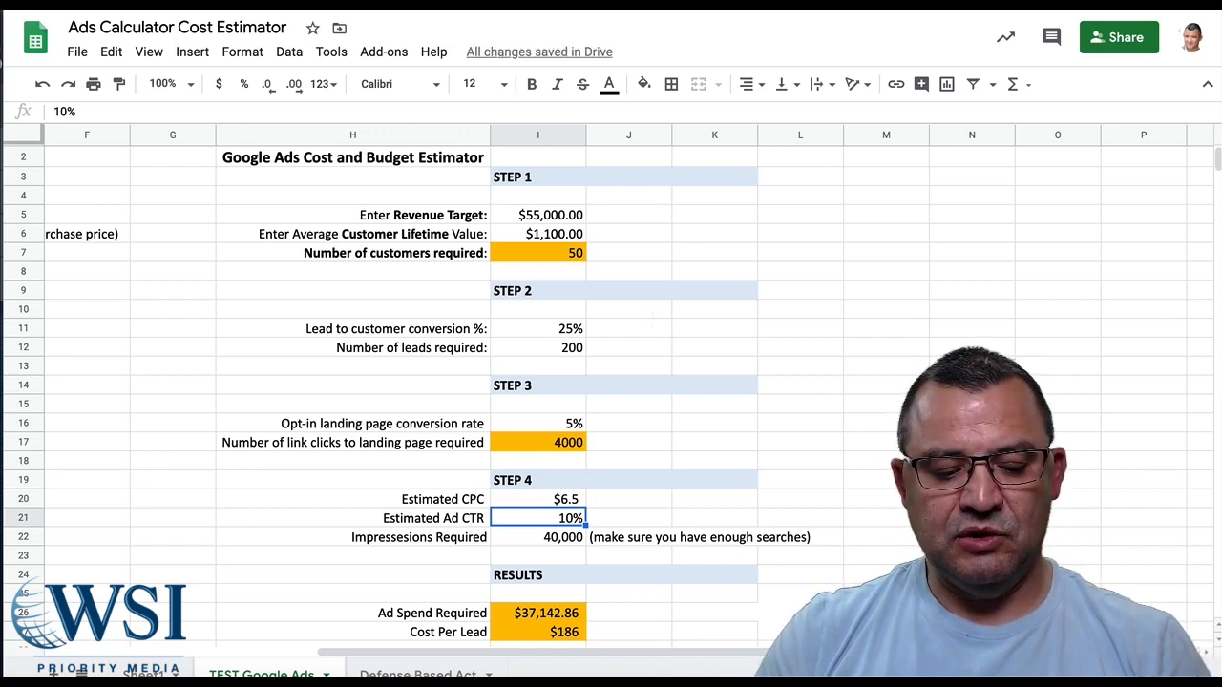
Step: Set the Estimated Ad CTR in Step 4 to 13%
{"action": "type", "text": "13"}
{"action": "key", "text": "Return"}
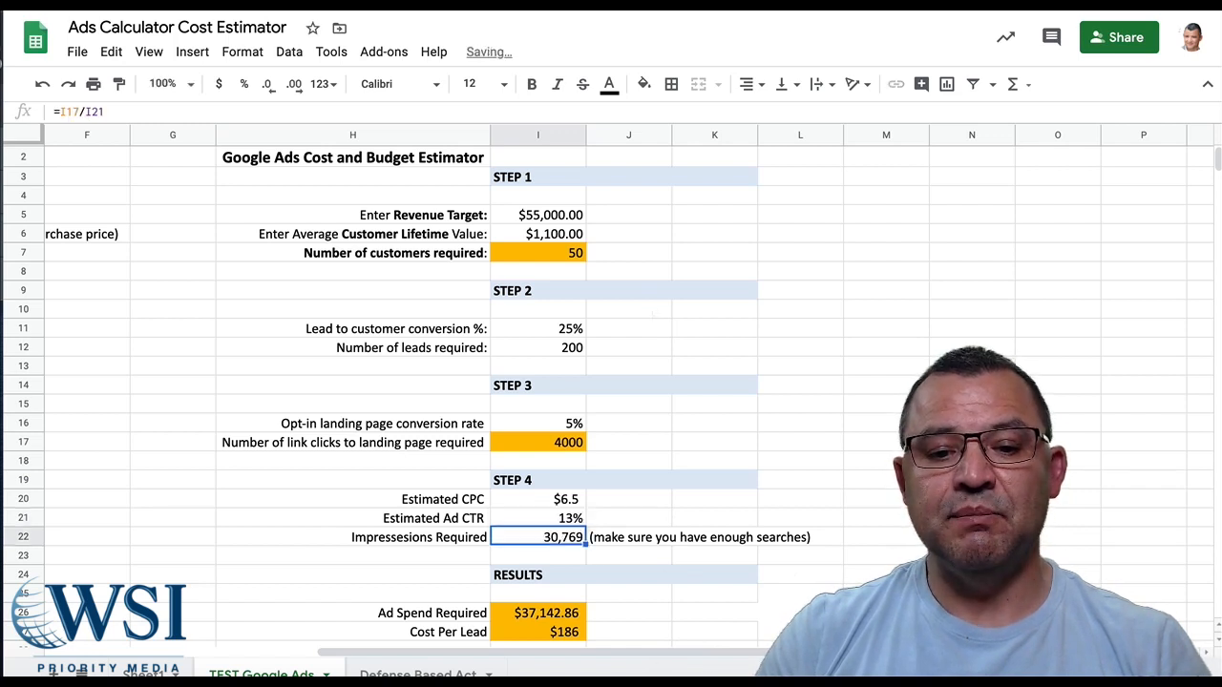
{"action": "left_click", "coordinate": [538, 517]}
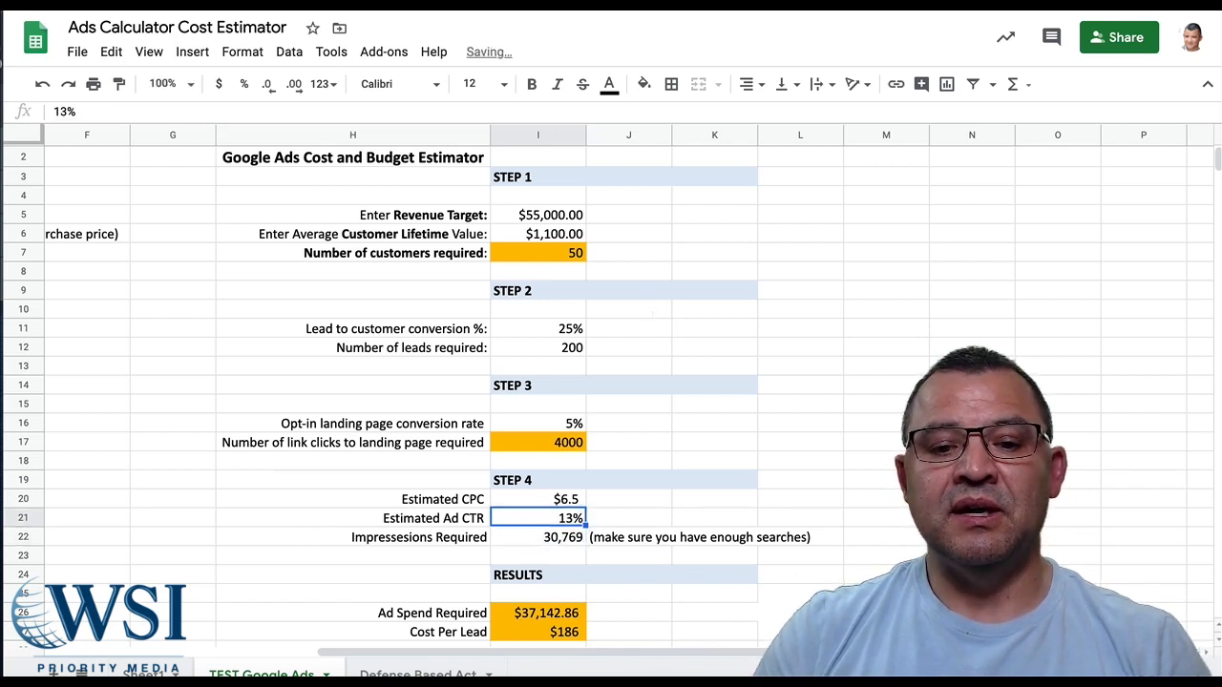
Step: Set the Lead to customer conversion percentage in Step 2 to 30%
{"action": "key", "text": "Up"}
{"action": "key", "text": "Up"}
{"action": "key", "text": "Up"}
{"action": "key", "text": "Up"}
{"action": "key", "text": "Up"}
{"action": "key", "text": "Up"}
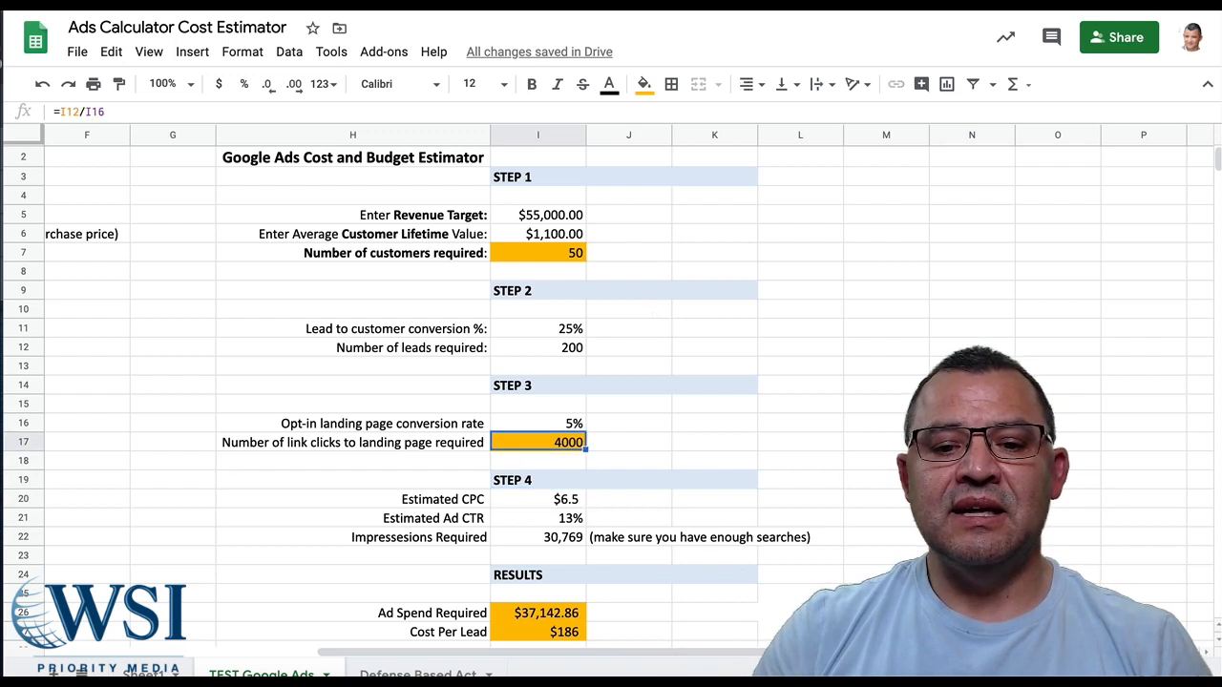
{"action": "key", "text": "Up"}
{"action": "key", "text": "Up"}
{"action": "key", "text": "Up"}
{"action": "key", "text": "Up"}
{"action": "type", "text": "30"}
{"action": "key", "text": "Return"}
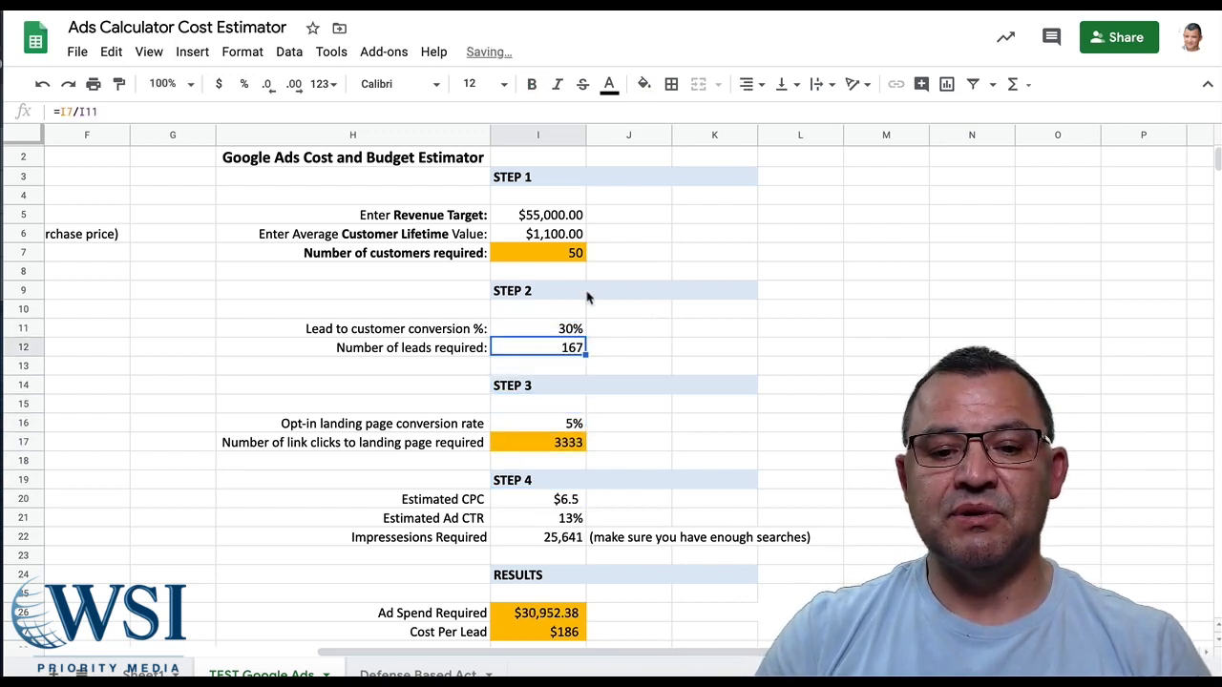
Step: Examine how the new conversion percentage affects the Ad Spend Required in the results
{"action": "key", "text": "Down"}
{"action": "key", "text": "Down"}
{"action": "key", "text": "Down"}
{"action": "key", "text": "Down"}
{"action": "key", "text": "Down"}
{"action": "key", "text": "Down"}
{"action": "key", "text": "Down"}
{"action": "key", "text": "Down"}
{"action": "key", "text": "Down"}
{"action": "key", "text": "Down"}
{"action": "key", "text": "Down"}
{"action": "key", "text": "Down"}
{"action": "key", "text": "Down"}
{"action": "key", "text": "Down"}
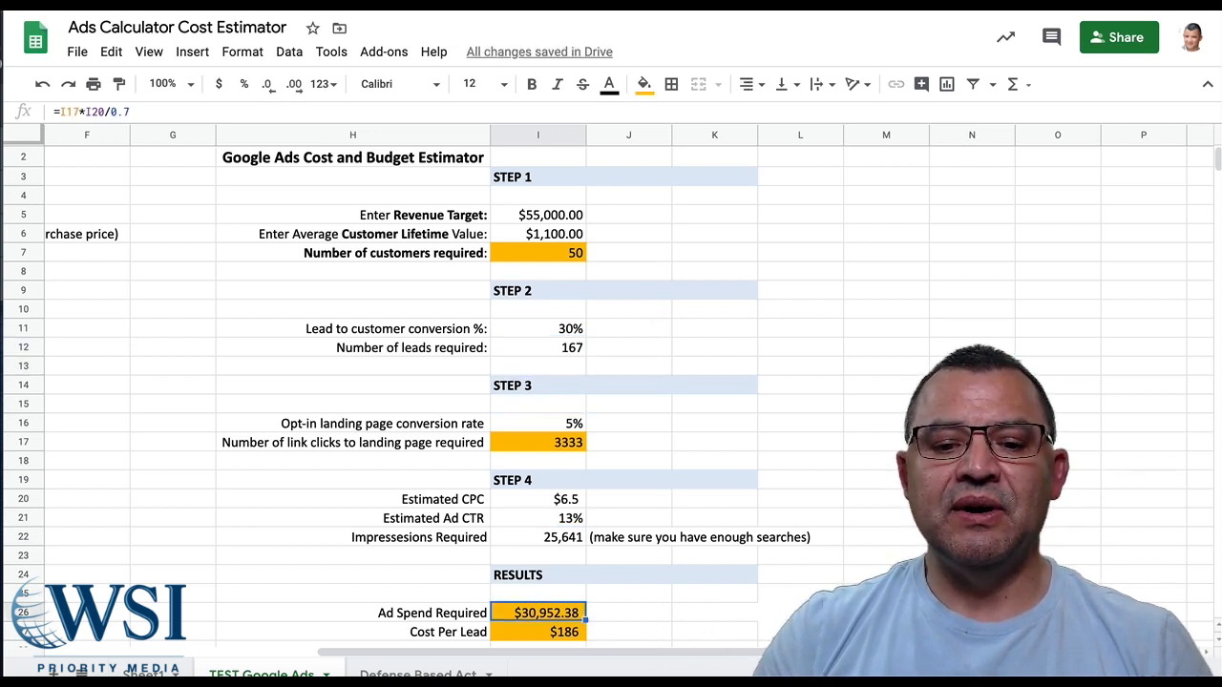
Step: Set the Revenue Target in Step 1 to 1100
{"action": "key", "text": "Up"}
{"action": "key", "text": "Up"}
{"action": "key", "text": "Up"}
{"action": "key", "text": "Up"}
{"action": "key", "text": "Up"}
{"action": "key", "text": "Up"}
{"action": "key", "text": "Up"}
{"action": "key", "text": "Up"}
{"action": "key", "text": "Up"}
{"action": "key", "text": "Up"}
{"action": "key", "text": "Up"}
{"action": "key", "text": "Up"}
{"action": "key", "text": "Up"}
{"action": "key", "text": "Up"}
{"action": "key", "text": "Up"}
{"action": "key", "text": "Up"}
{"action": "key", "text": "Up"}
{"action": "key", "text": "Up"}
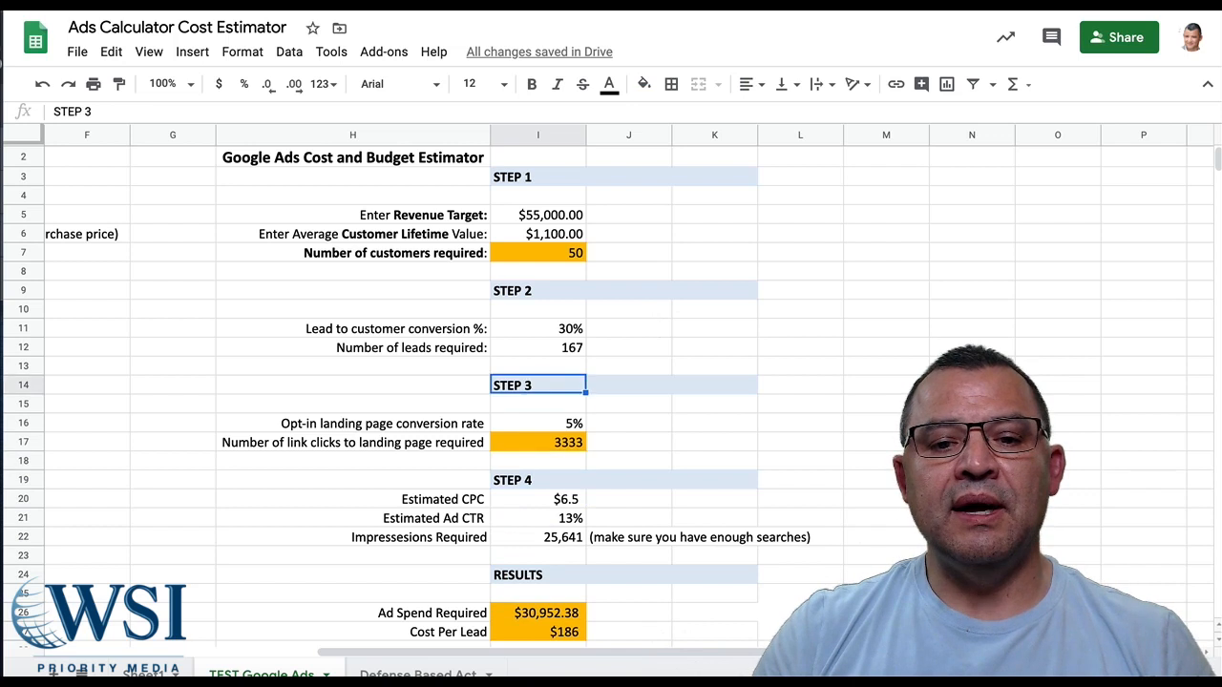
{"action": "key", "text": "Up"}
{"action": "key", "text": "Up"}
{"action": "key", "text": "Up"}
{"action": "key", "text": "Up"}
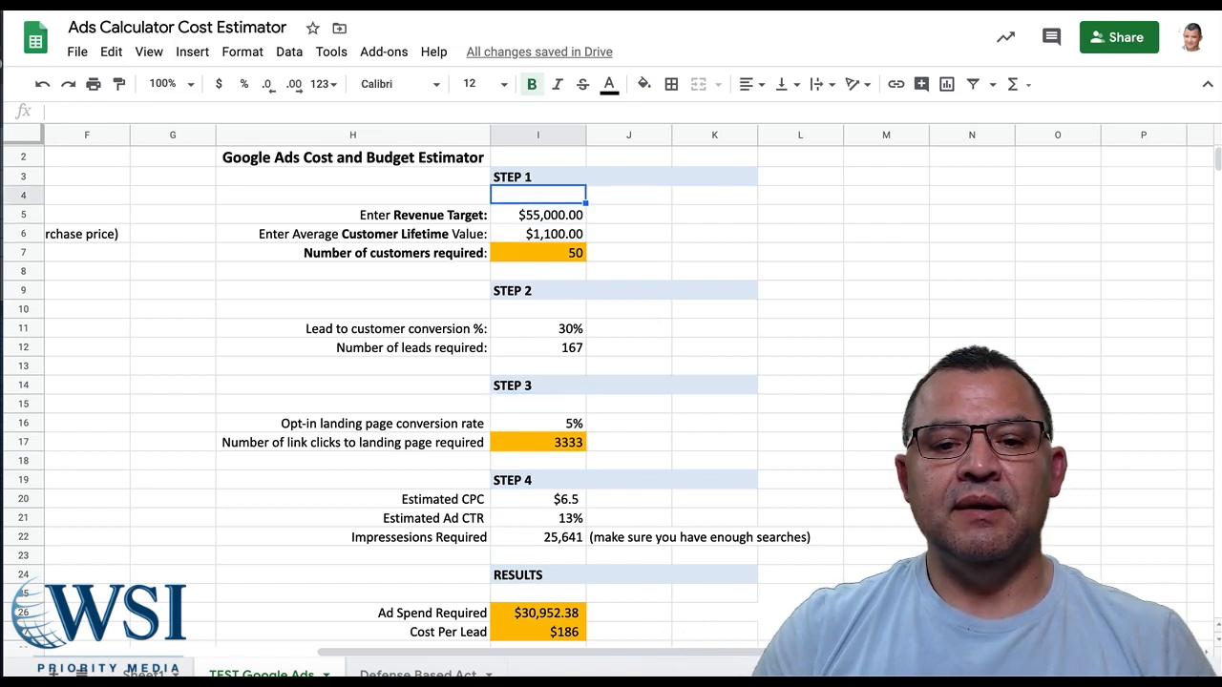
{"action": "key", "text": "Down"}
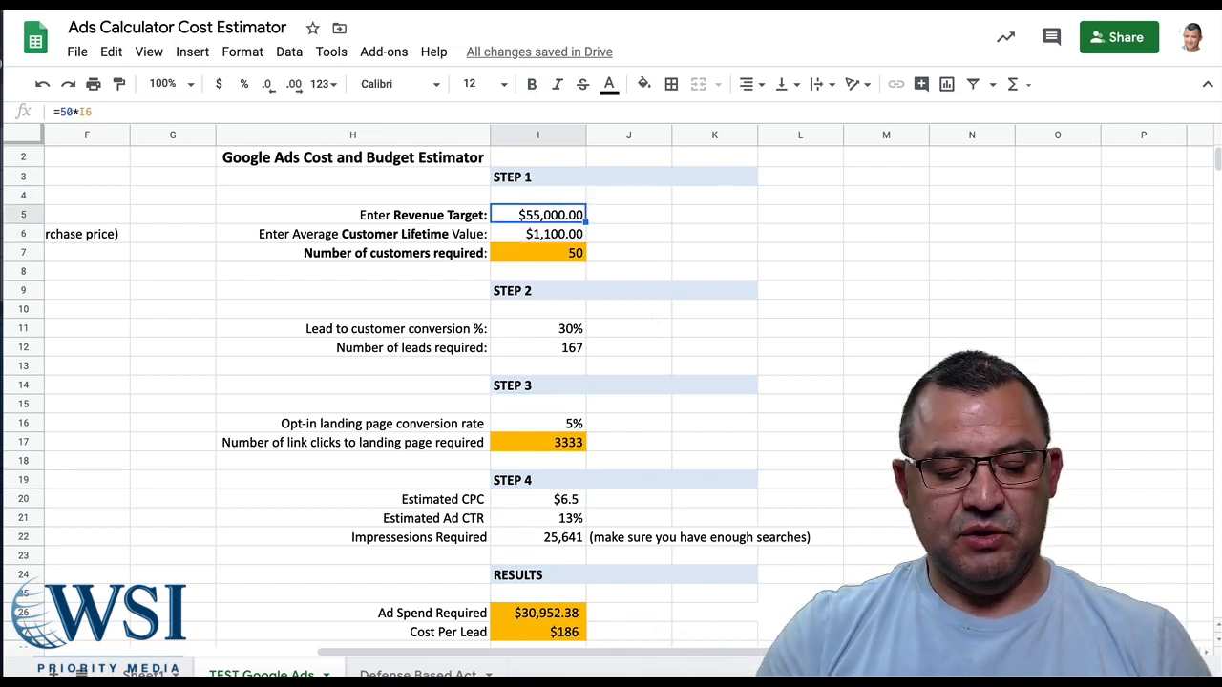
{"action": "type", "text": "1100"}
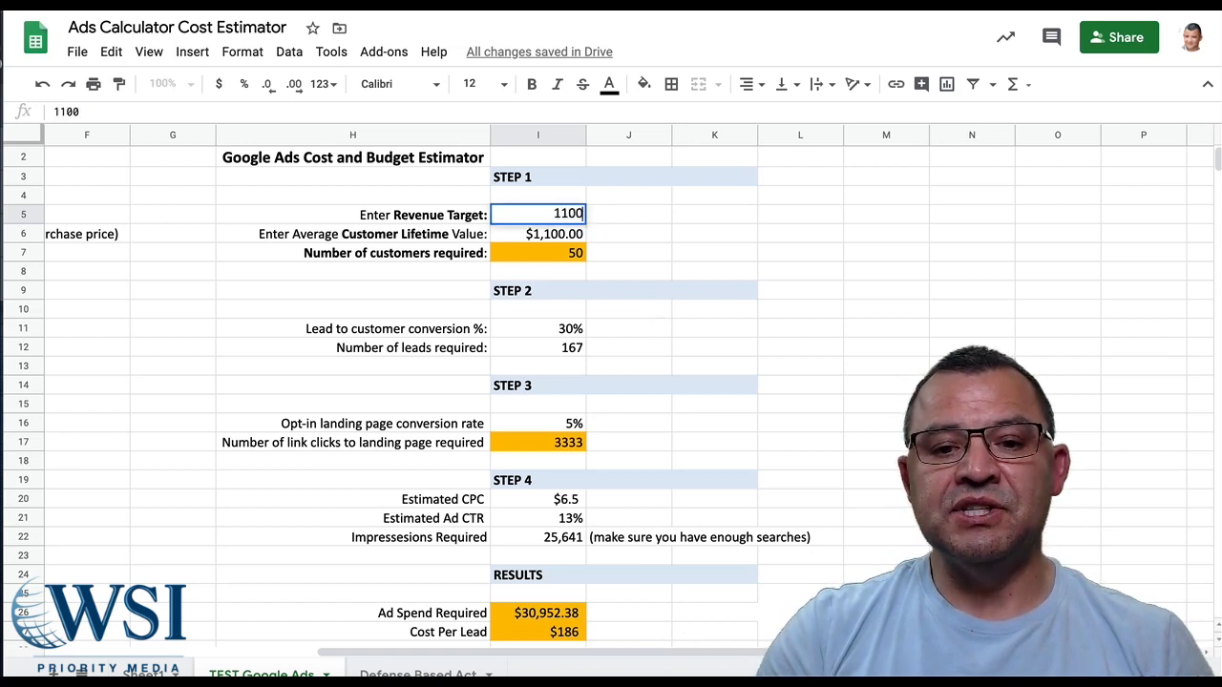
{"action": "key", "text": "Return"}
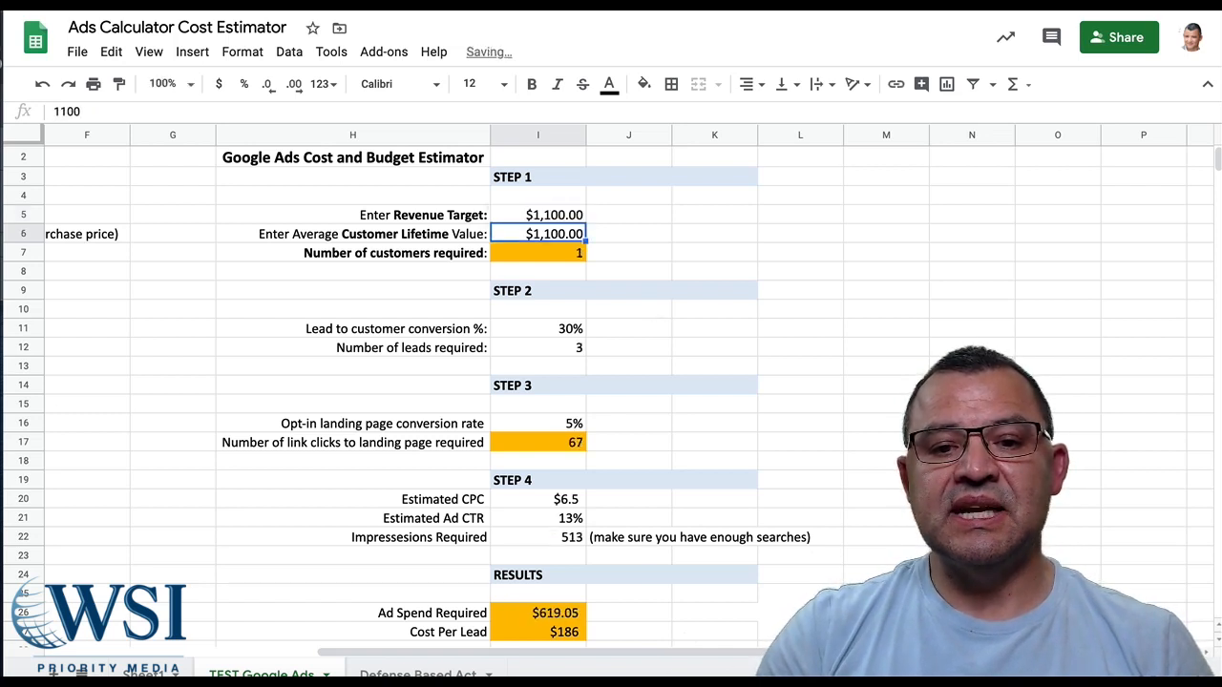
Step: Examine the number of customers required and follow the calculation down to the ad spend results
{"action": "key", "text": "Up"}
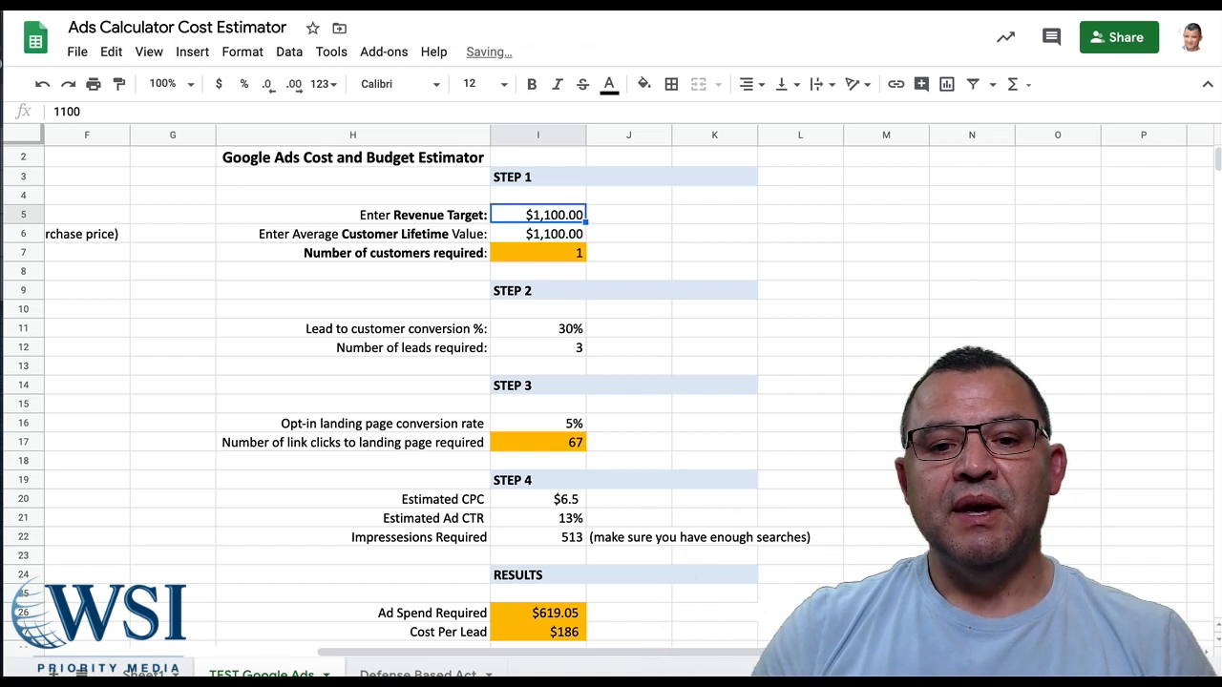
{"action": "key", "text": "Down"}
{"action": "key", "text": "Down"}
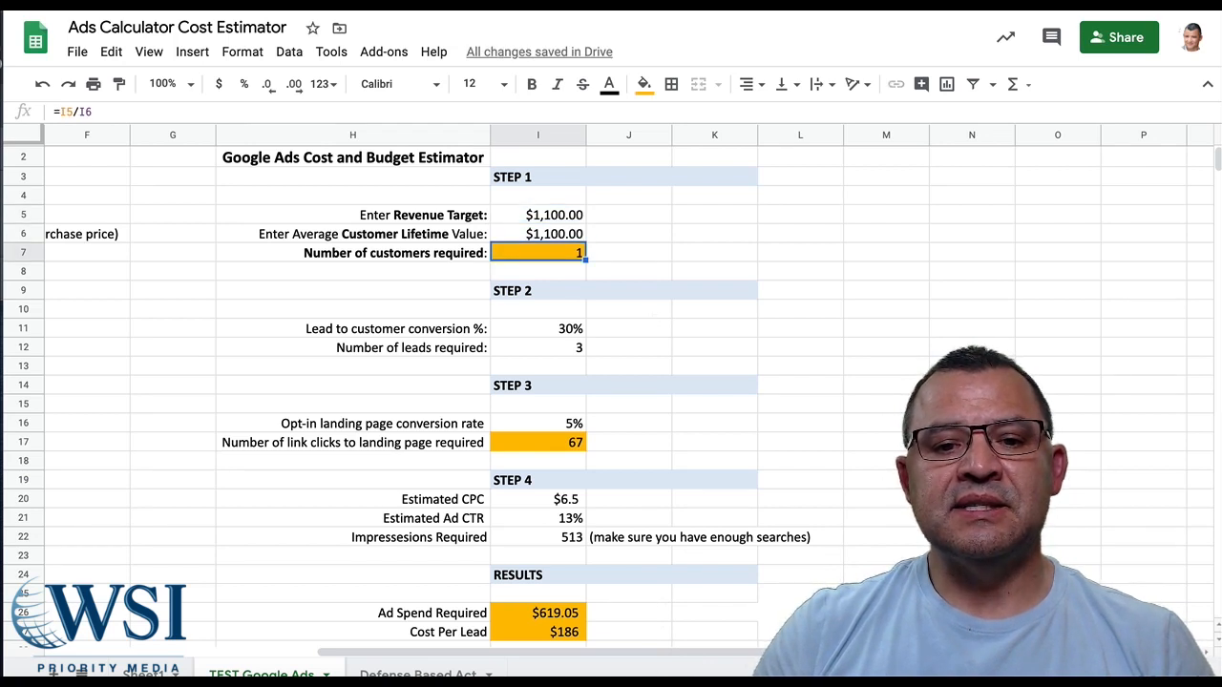
{"action": "key", "text": "Up"}
{"action": "key", "text": "Down"}
{"action": "key", "text": "Down"}
{"action": "key", "text": "Down"}
{"action": "key", "text": "Down"}
{"action": "key", "text": "Down"}
{"action": "key", "text": "Down"}
{"action": "key", "text": "Down"}
{"action": "key", "text": "Down"}
{"action": "key", "text": "Down"}
{"action": "key", "text": "Down"}
{"action": "key", "text": "Down"}
{"action": "key", "text": "Down"}
{"action": "key", "text": "Down"}
{"action": "key", "text": "Down"}
{"action": "key", "text": "Down"}
{"action": "key", "text": "Down"}
{"action": "key", "text": "Down"}
{"action": "key", "text": "Down"}
{"action": "key", "text": "Down"}
Step: Check the calculation back up from the results to the customer lifetime value and the Step 2 conversion figures
{"action": "key", "text": "Up"}
{"action": "key", "text": "Up"}
{"action": "key", "text": "Up"}
{"action": "key", "text": "Up"}
{"action": "key", "text": "Up"}
{"action": "key", "text": "Up"}
{"action": "key", "text": "Up"}
{"action": "key", "text": "Up"}
{"action": "key", "text": "Up"}
{"action": "key", "text": "Up"}
{"action": "key", "text": "Up"}
{"action": "key", "text": "Up"}
{"action": "key", "text": "Up"}
{"action": "key", "text": "Up"}
{"action": "key", "text": "Up"}
{"action": "key", "text": "Up"}
{"action": "key", "text": "Up"}
{"action": "key", "text": "Up"}
{"action": "key", "text": "Up"}
{"action": "key", "text": "Down"}
{"action": "key", "text": "Down"}
{"action": "key", "text": "Down"}
{"action": "key", "text": "Down"}
{"action": "key", "text": "Down"}
{"action": "key", "text": "Up"}
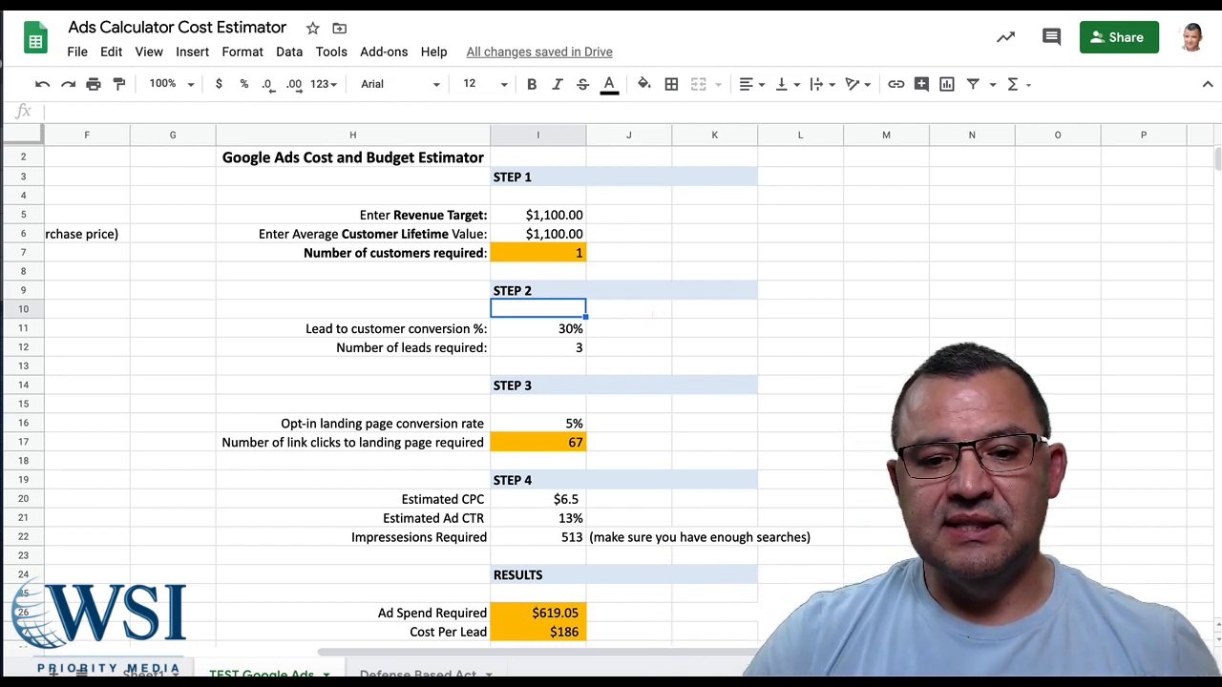
Step: Examine the Estimated CPC alongside the Average Customer Lifetime Value and the lead-to-customer conversion percentage
{"action": "left_click", "coordinate": [543, 502]}
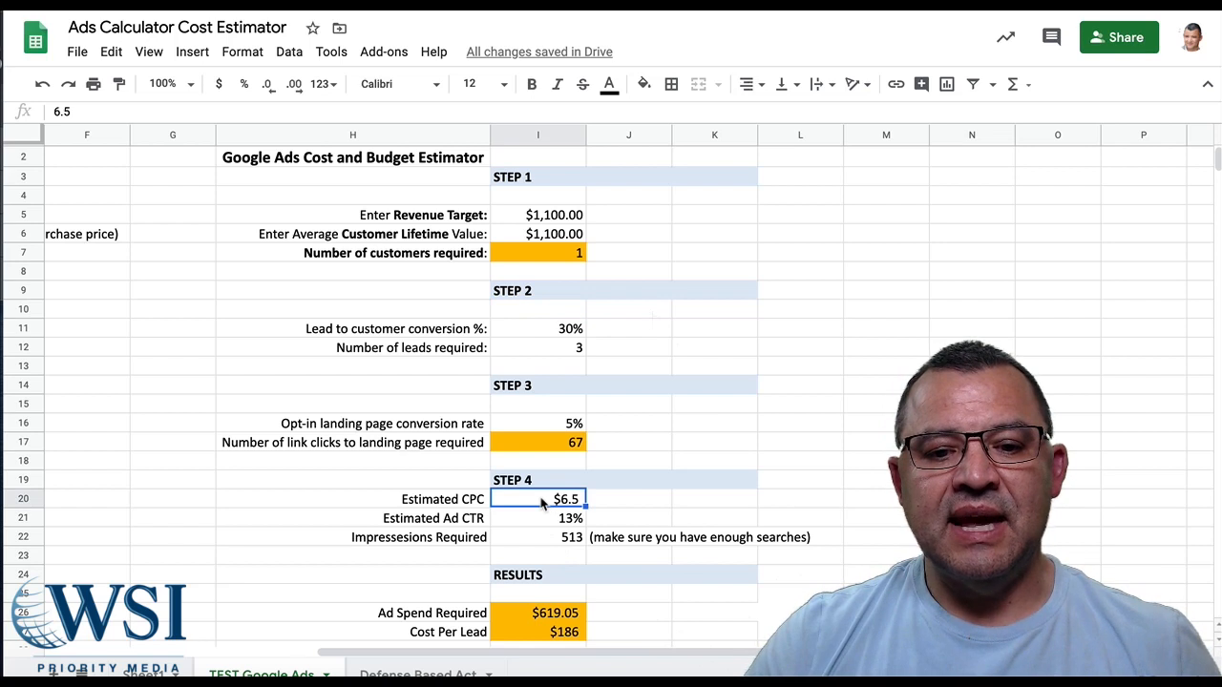
{"action": "left_click", "coordinate": [482, 499]}
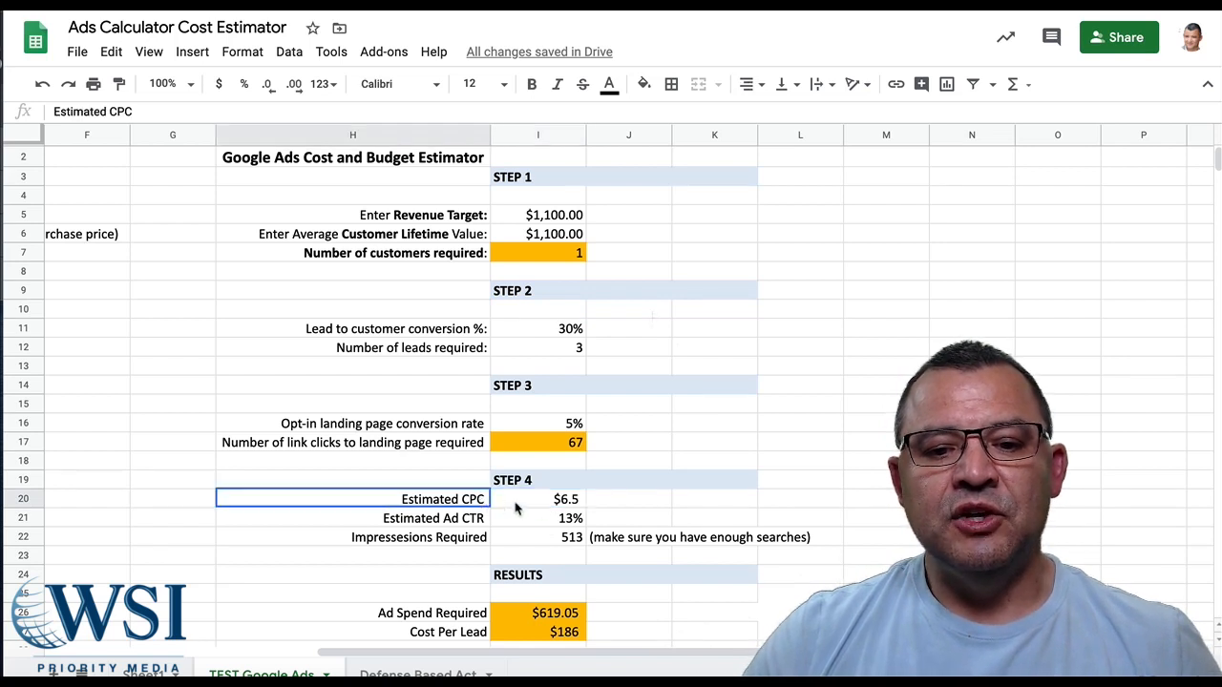
{"action": "left_click", "coordinate": [594, 504], "text": "shift"}
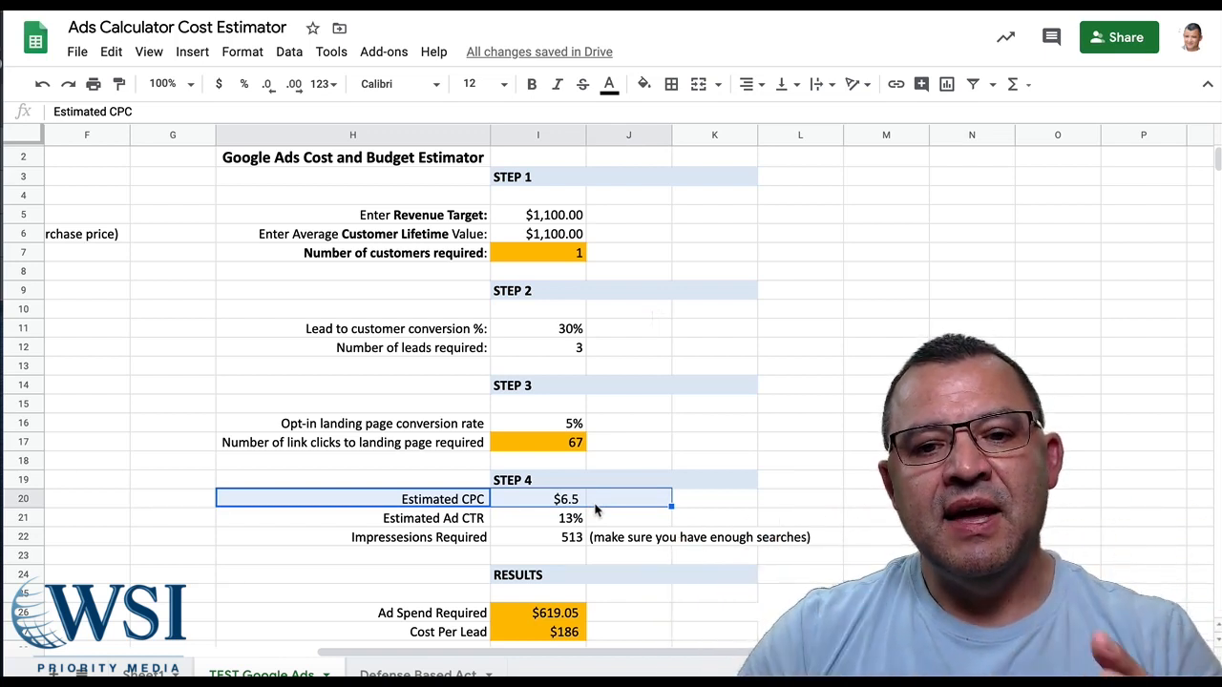
{"action": "left_click", "coordinate": [573, 232]}
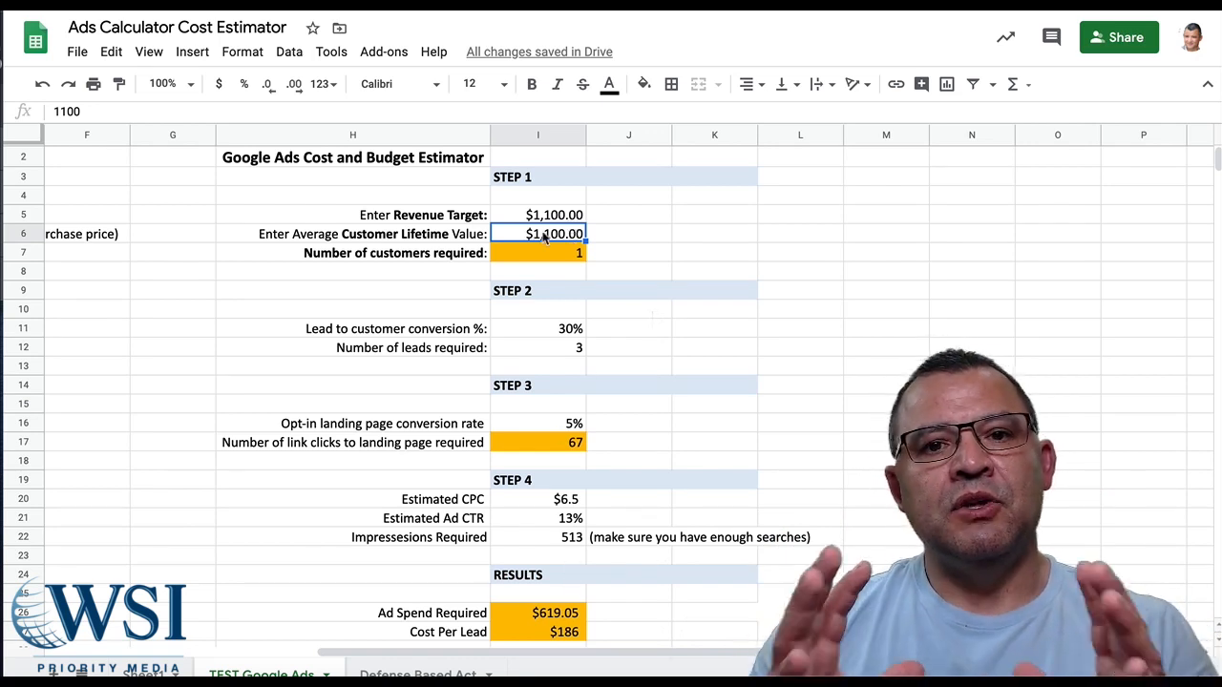
{"action": "left_click", "coordinate": [474, 239]}
{"action": "left_click", "coordinate": [525, 240]}
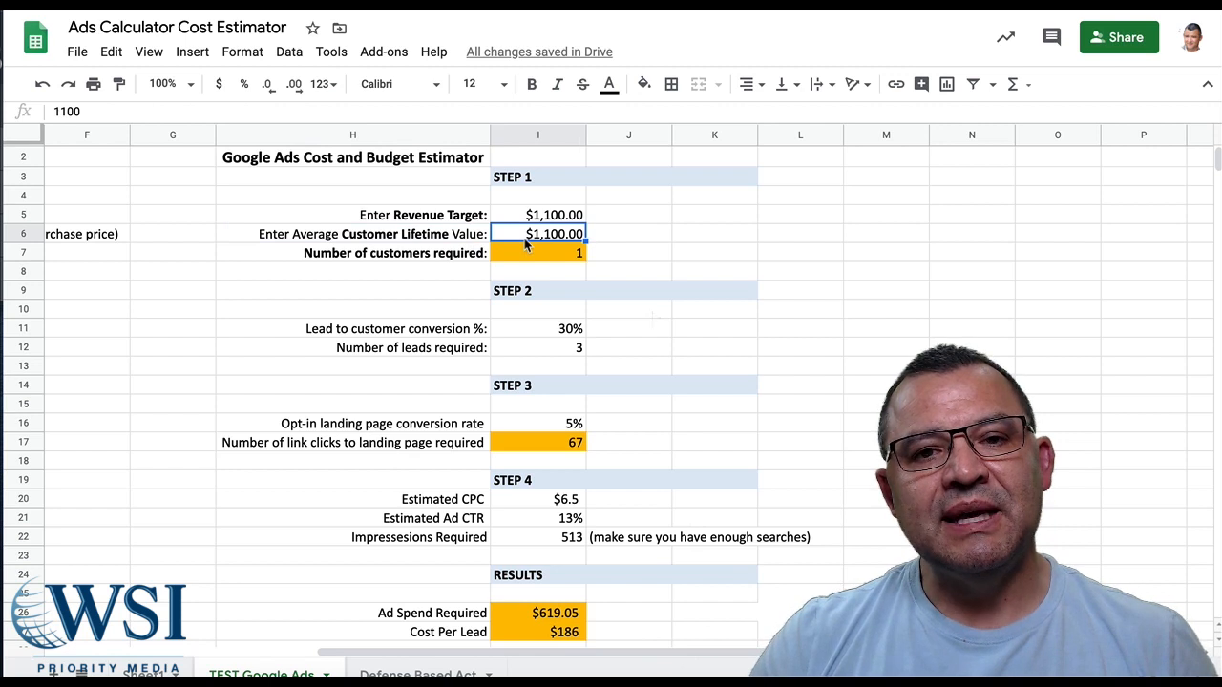
{"action": "left_click", "coordinate": [530, 333]}
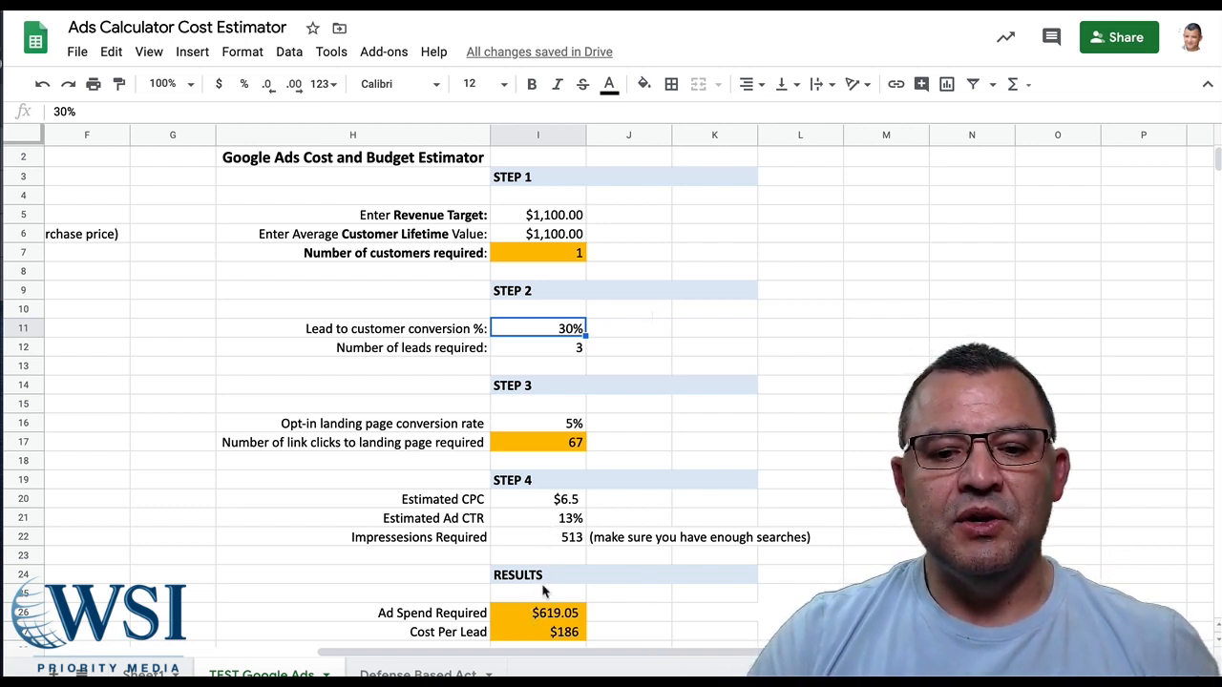
{"action": "left_click", "coordinate": [558, 502]}
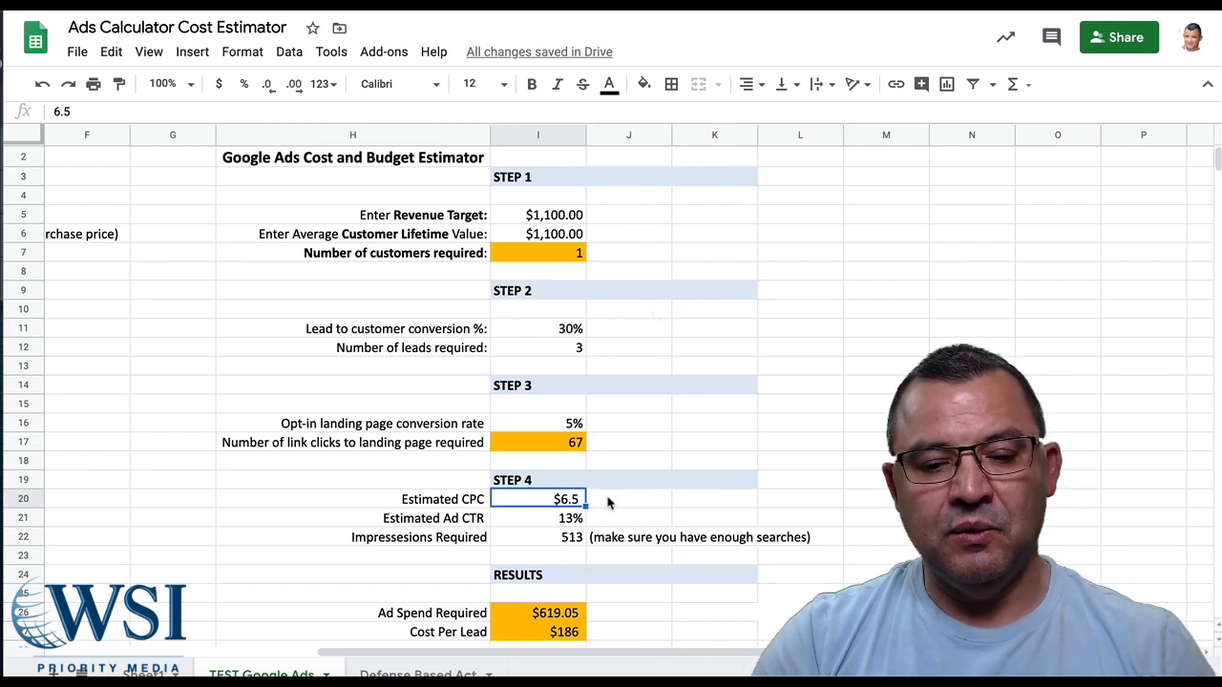
Step: Set the Estimated CPC in Step 4 to 5
{"action": "type", "text": "5"}
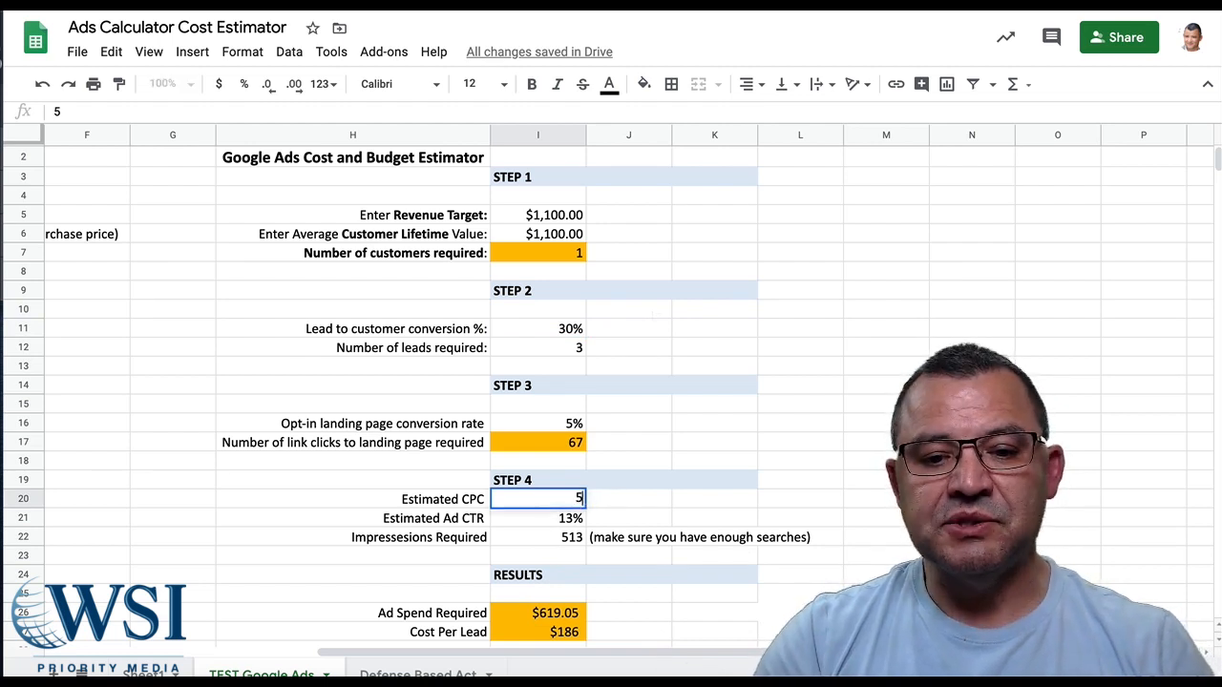
{"action": "key", "text": "Return"}
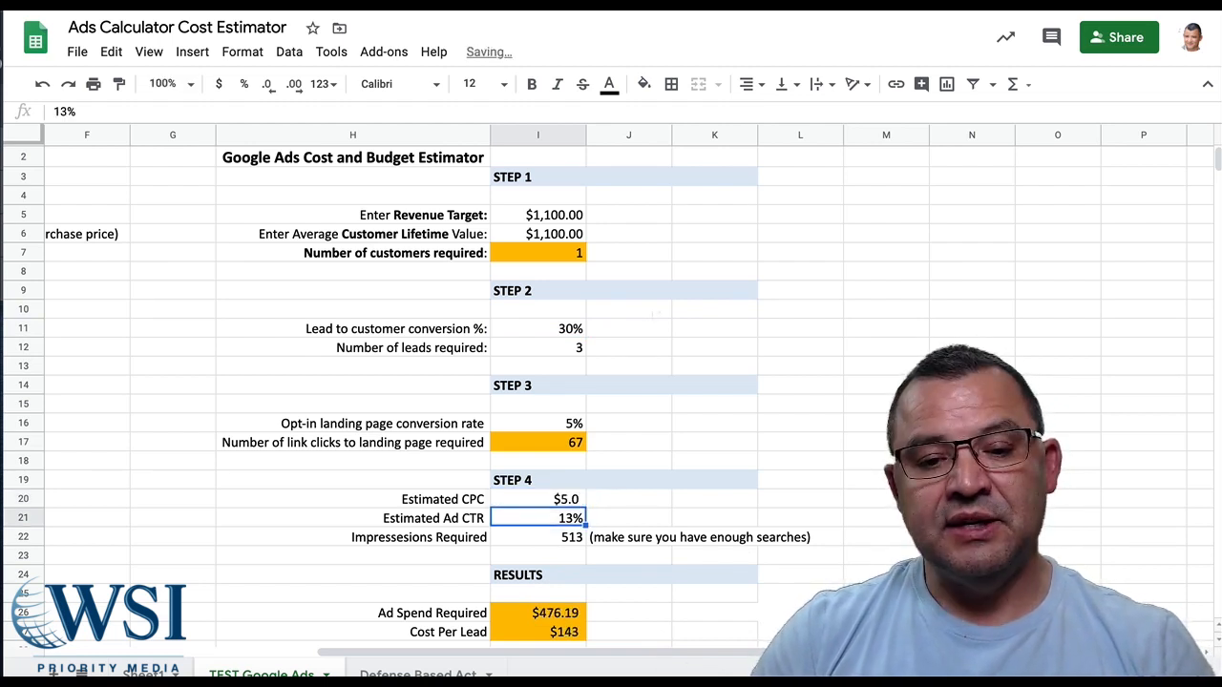
{"action": "key", "text": "Up"}
{"action": "key", "text": "Up"}
{"action": "key", "text": "Down"}
Step: Examine the Step 4 figures and the resulting Ad Spend Required and Cost Per Lead
{"action": "key", "text": "shift+Left"}
{"action": "key", "text": "shift+Left"}
{"action": "key", "text": "shift+Right"}
{"action": "key", "text": "shift+Right"}
{"action": "key", "text": "Right"}
{"action": "key", "text": "Right"}
{"action": "key", "text": "Left"}
{"action": "key", "text": "Left"}
{"action": "key", "text": "Down"}
{"action": "key", "text": "Down"}
{"action": "key", "text": "Down"}
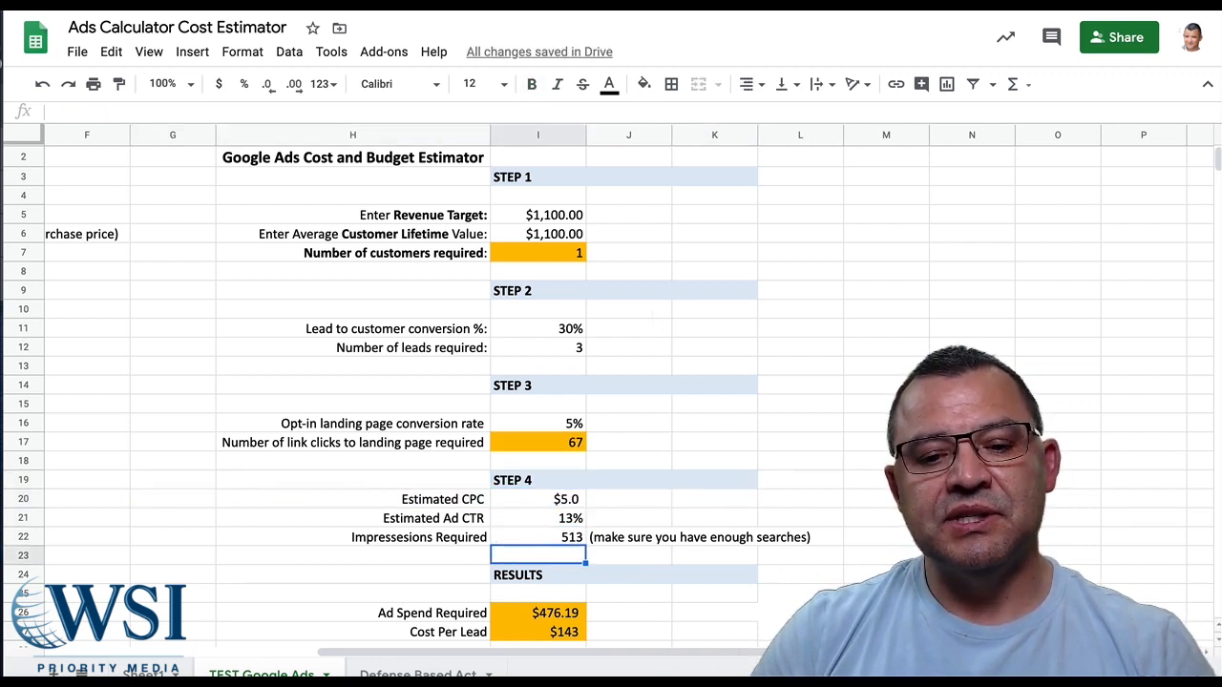
{"action": "key", "text": "Down"}
{"action": "key", "text": "Down"}
{"action": "key", "text": "Down"}
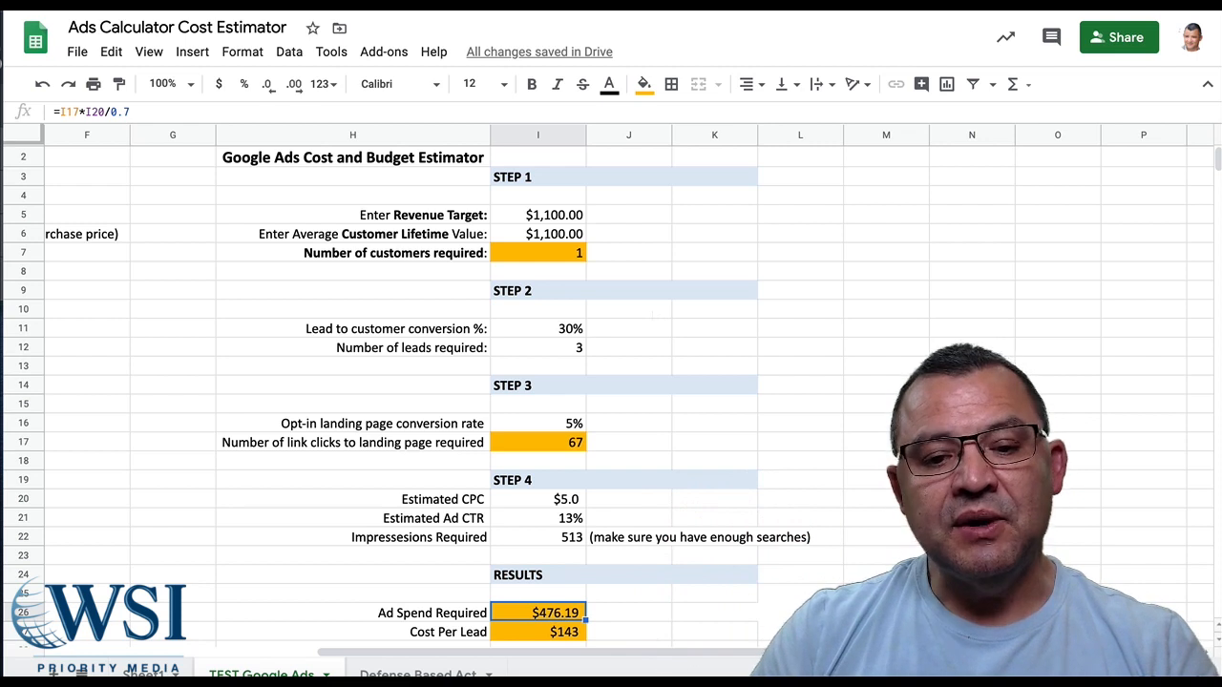
{"action": "key", "text": "Down"}
{"action": "key", "text": "Up"}
{"action": "key", "text": "Up"}
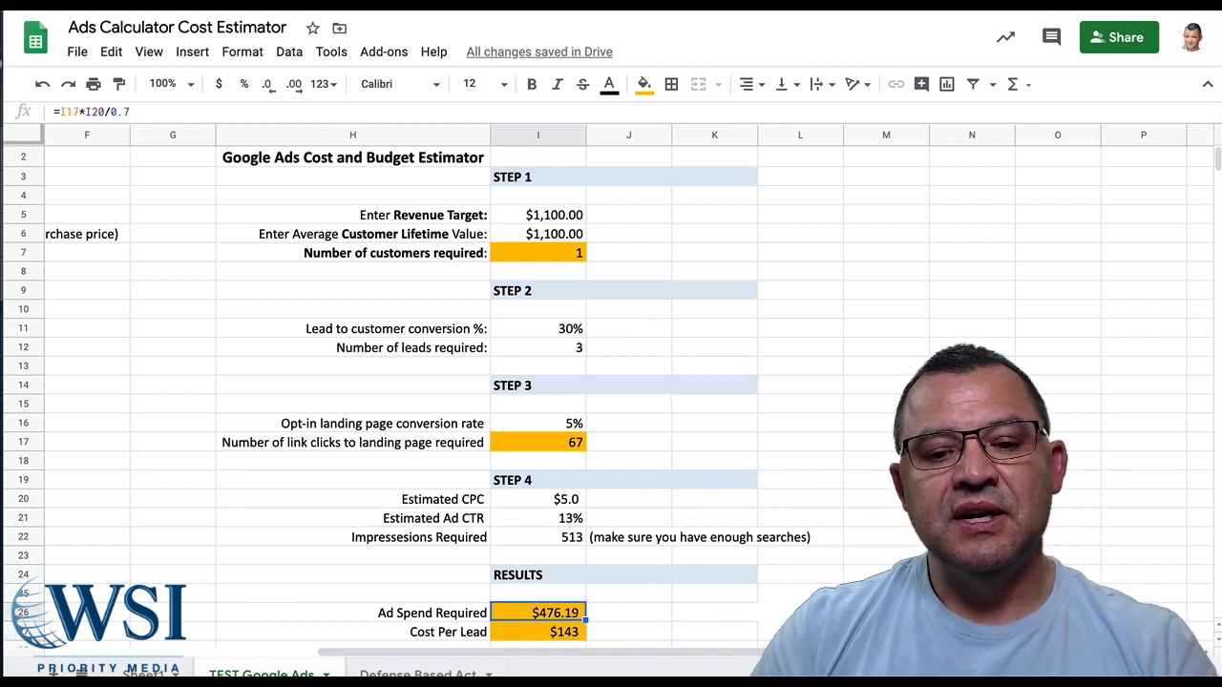
Step: Trace the calculation from the results back up through Steps 4 and 3 to the Step 2 heading
{"action": "key", "text": "Down"}
{"action": "key", "text": "Up"}
{"action": "key", "text": "Up"}
{"action": "key", "text": "Up"}
{"action": "key", "text": "Up"}
{"action": "key", "text": "Up"}
{"action": "key", "text": "Up"}
{"action": "key", "text": "Up"}
{"action": "key", "text": "Up"}
{"action": "key", "text": "Up"}
{"action": "key", "text": "Up"}
{"action": "key", "text": "Up"}
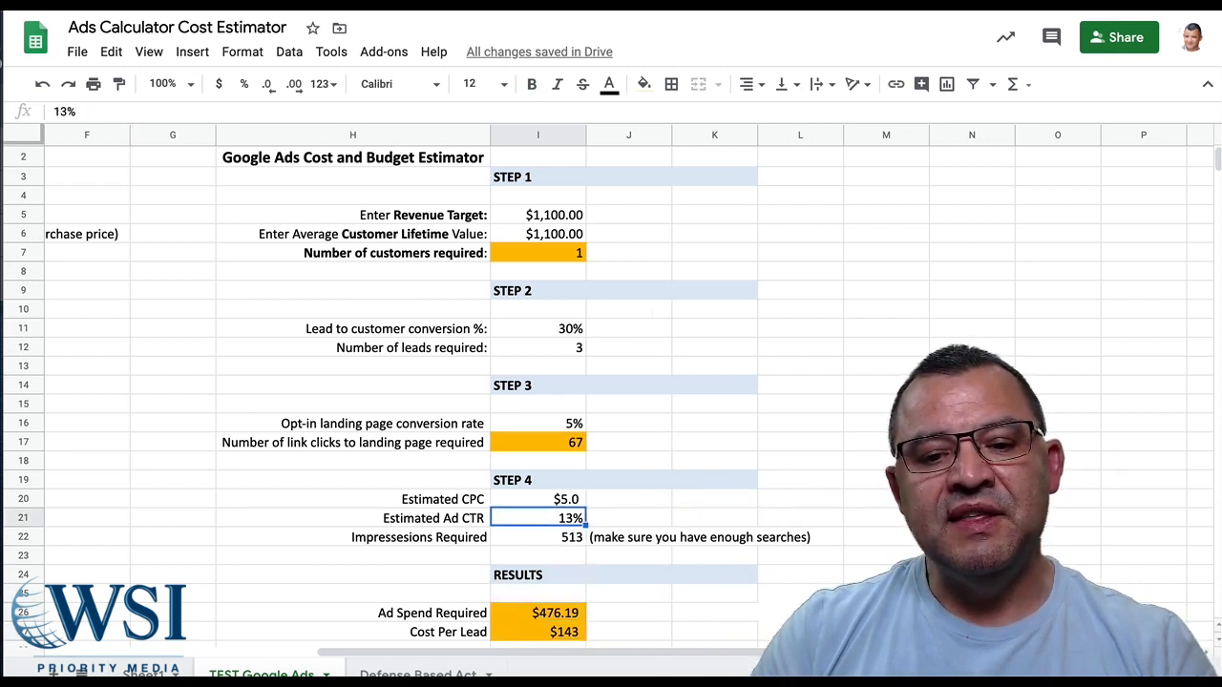
{"action": "key", "text": "Up"}
{"action": "key", "text": "Up"}
{"action": "key", "text": "Up"}
{"action": "key", "text": "Up"}
{"action": "key", "text": "Up"}
{"action": "key", "text": "Up"}
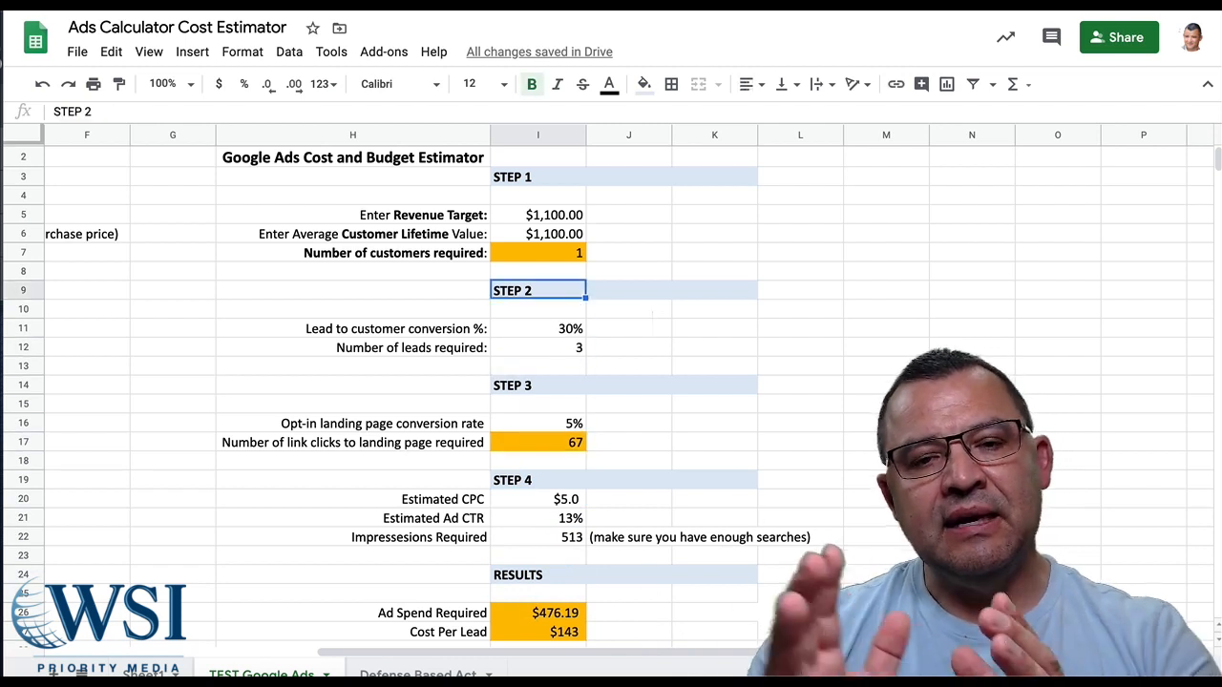
Step: Follow the figures down from the Step 2 lead conversion to the Estimated Ad CTR in Step 4
{"action": "key", "text": "Down"}
{"action": "key", "text": "Down"}
{"action": "key", "text": "Down"}
{"action": "key", "text": "Down"}
{"action": "key", "text": "Down"}
{"action": "key", "text": "Down"}
{"action": "key", "text": "Down"}
{"action": "key", "text": "Down"}
{"action": "key", "text": "Down"}
{"action": "key", "text": "Down"}
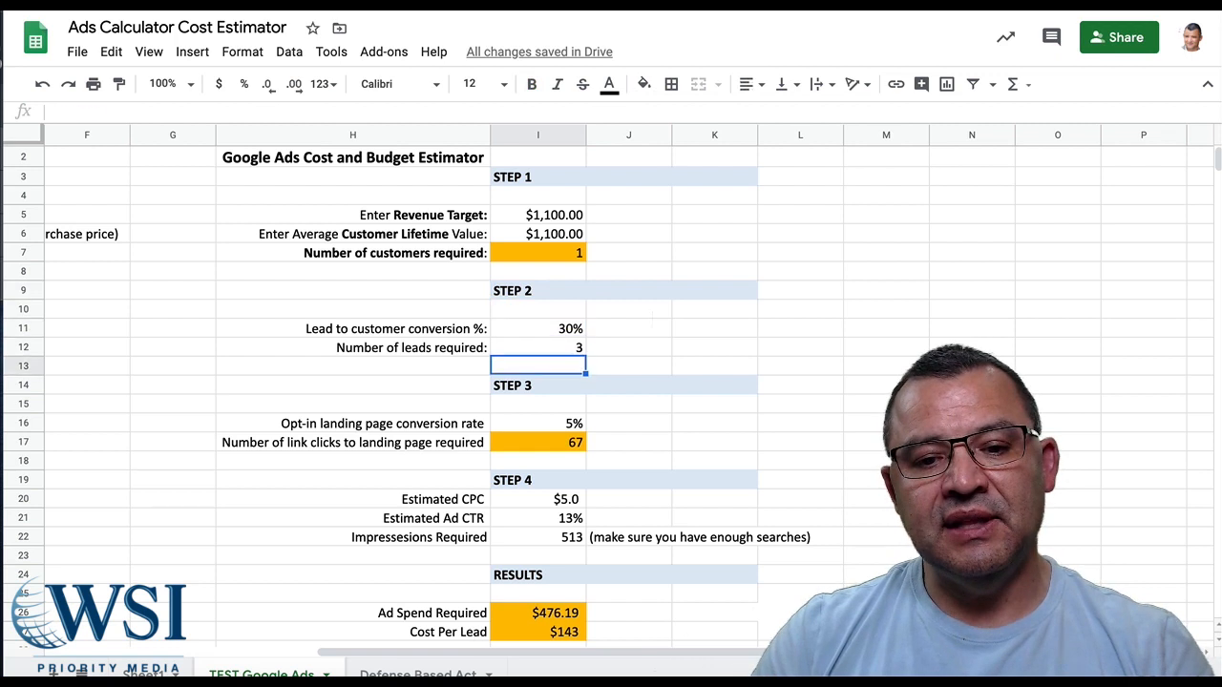
{"action": "key", "text": "Down"}
{"action": "key", "text": "Down"}
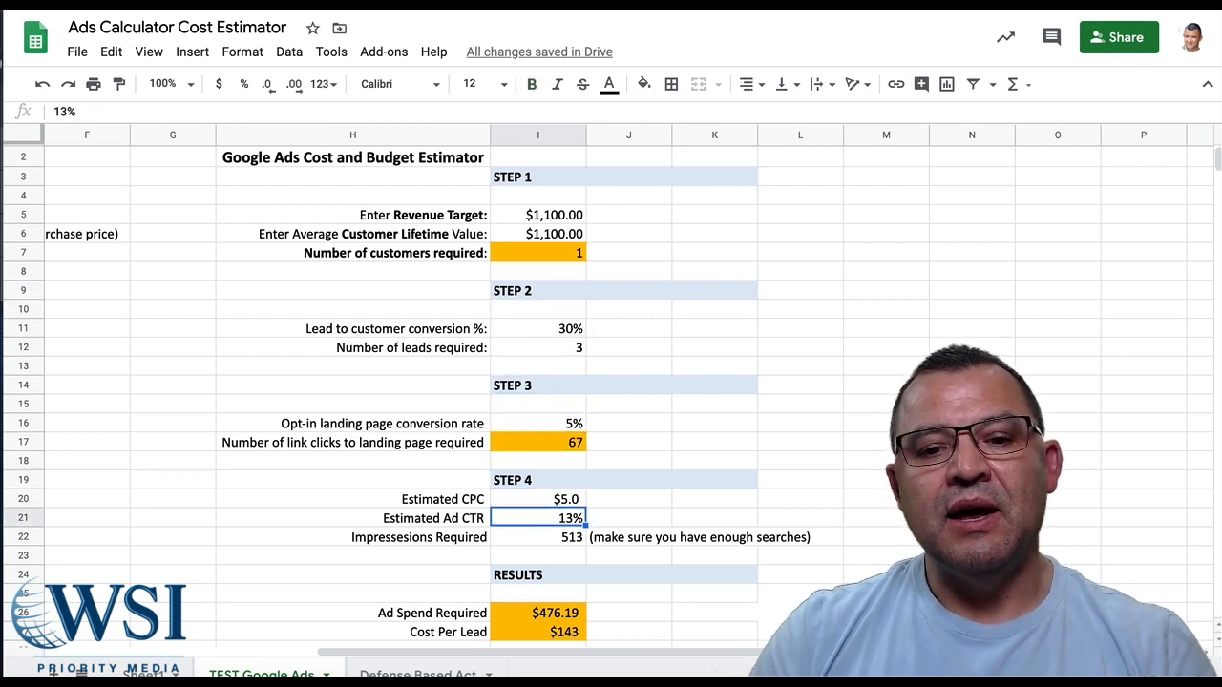
Step: Review the figures from the Estimated Ad CTR back up to the Number of customers required in Step 1
{"action": "key", "text": "Up"}
{"action": "key", "text": "Up"}
{"action": "key", "text": "Up"}
{"action": "key", "text": "Up"}
{"action": "key", "text": "Up"}
{"action": "key", "text": "Up"}
{"action": "key", "text": "Up"}
{"action": "key", "text": "Up"}
{"action": "key", "text": "Up"}
{"action": "key", "text": "Up"}
{"action": "key", "text": "Up"}
{"action": "key", "text": "Up"}
{"action": "key", "text": "Up"}
{"action": "key", "text": "Up"}
{"action": "key", "text": "Up"}
{"action": "left_click", "coordinate": [538, 252]}
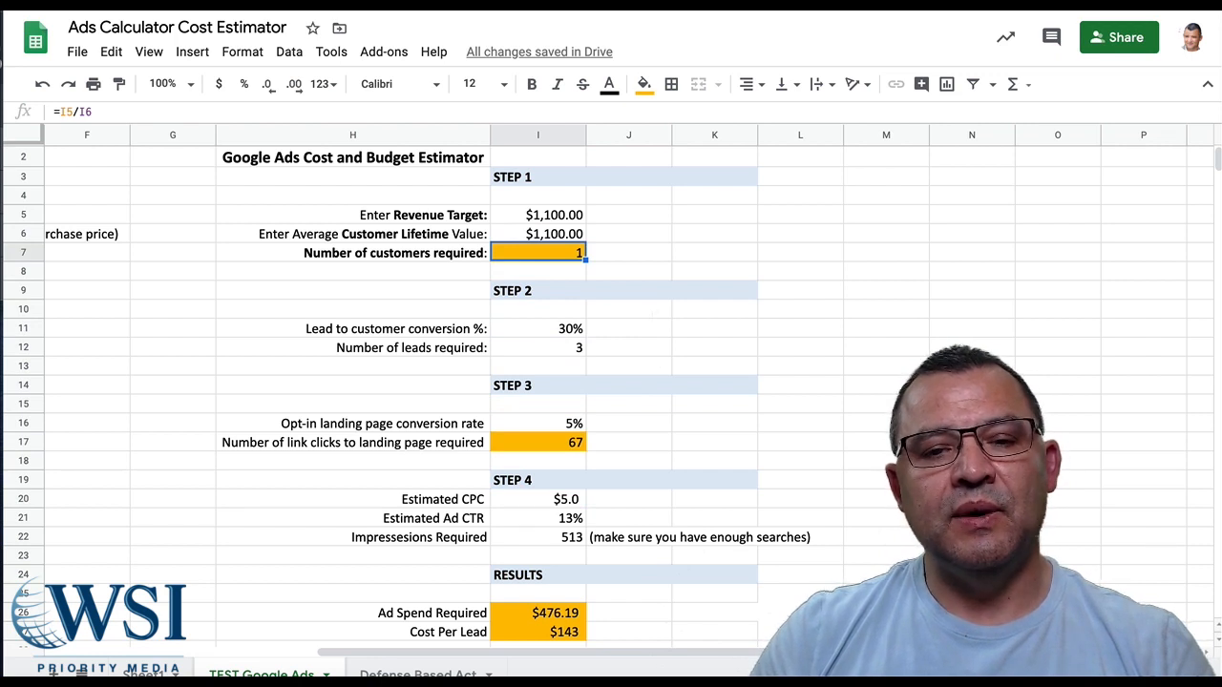